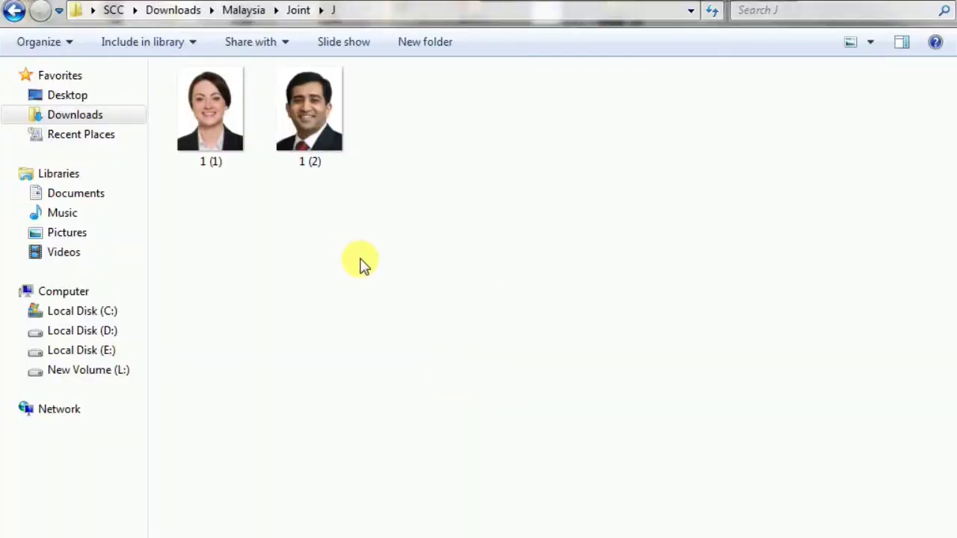
# - Select the 1 (1) and 1 (2) portrait photos in the J folder and open them with Adobe Photoshop
pyautogui.click(309, 130)
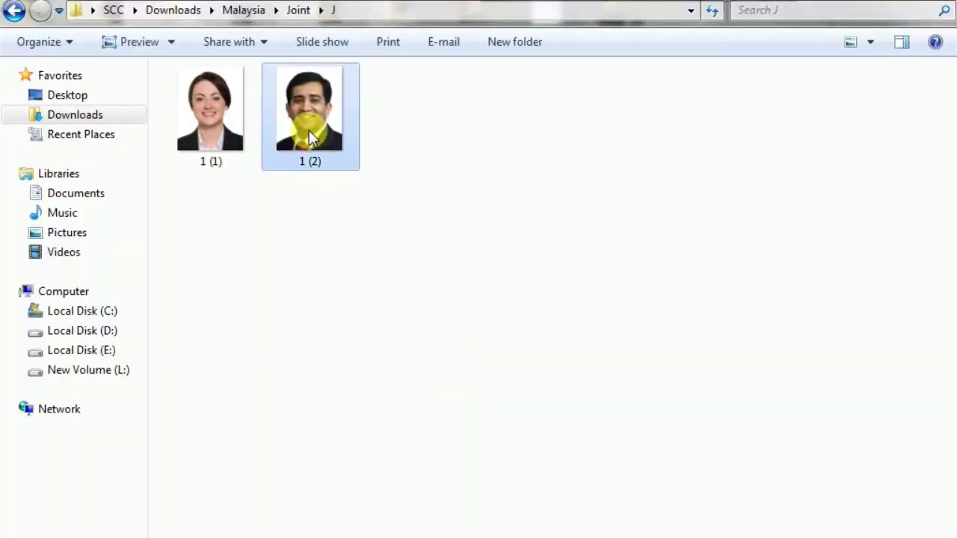
pyautogui.click(223, 116)
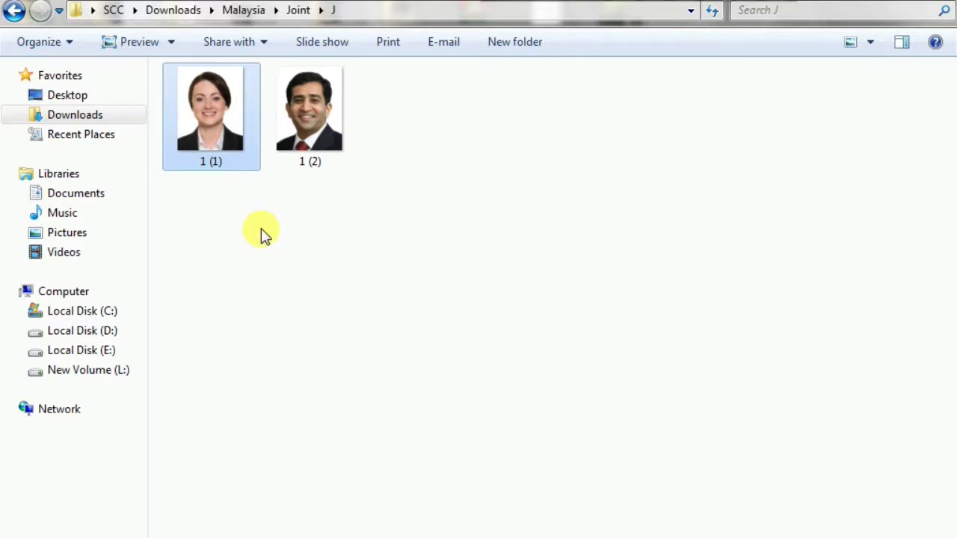
pyautogui.click(258, 231)
pyautogui.click(213, 125)
pyautogui.rightClick(213, 125)
pyautogui.moveTo(270, 342)
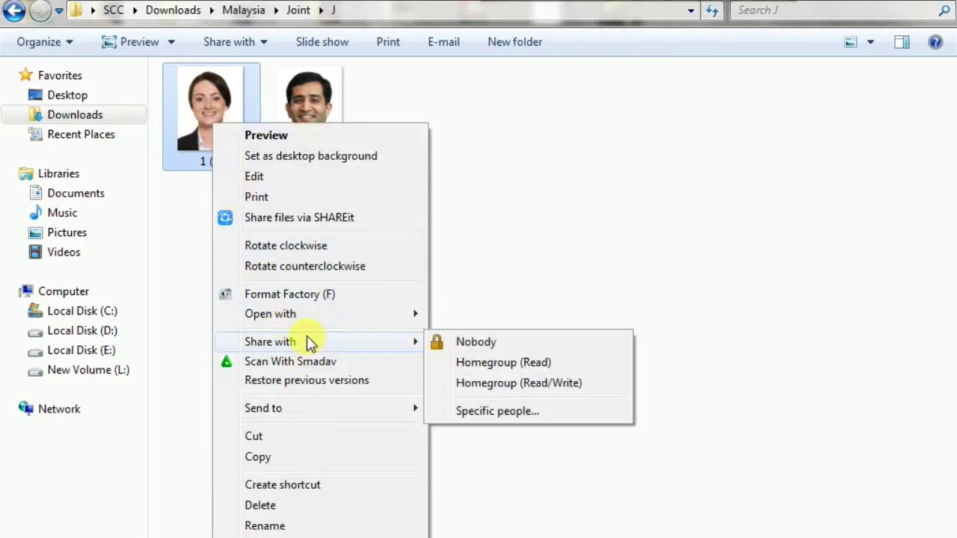
pyautogui.moveTo(270, 314)
pyautogui.click(472, 336)
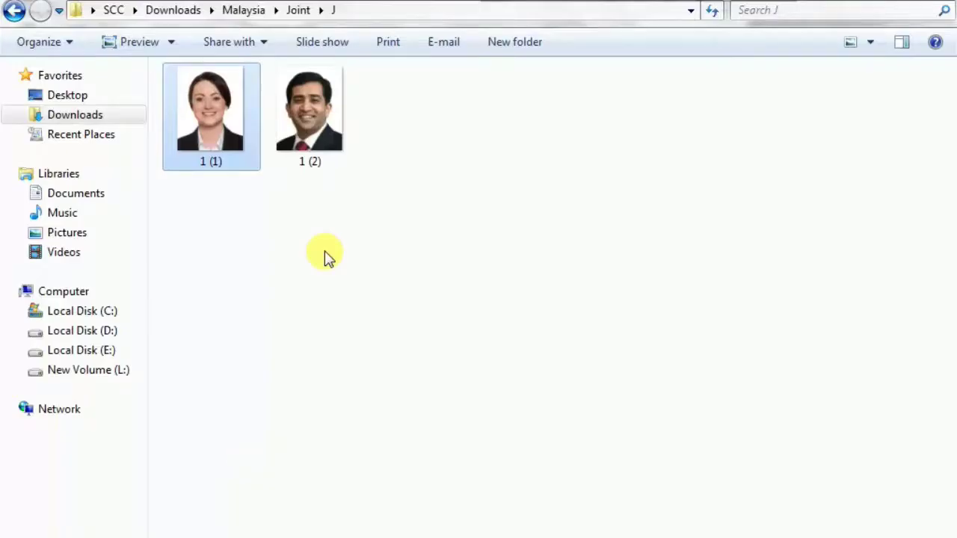
# - Reposition the 1 (1).jpg and 1 (2).jpg windows so both portraits are visible side by side
pyautogui.moveTo(309, 119)
pyautogui.mouseDown()
pyautogui.moveTo(523, 535)
pyautogui.moveTo(438, 381)
pyautogui.mouseUp()
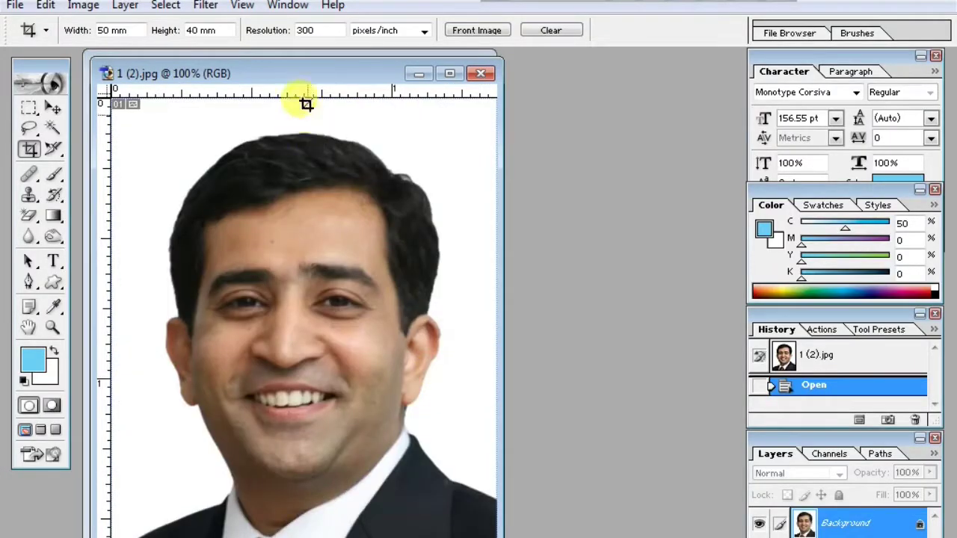
pyautogui.moveTo(310, 81); pyautogui.dragTo(508, 85)
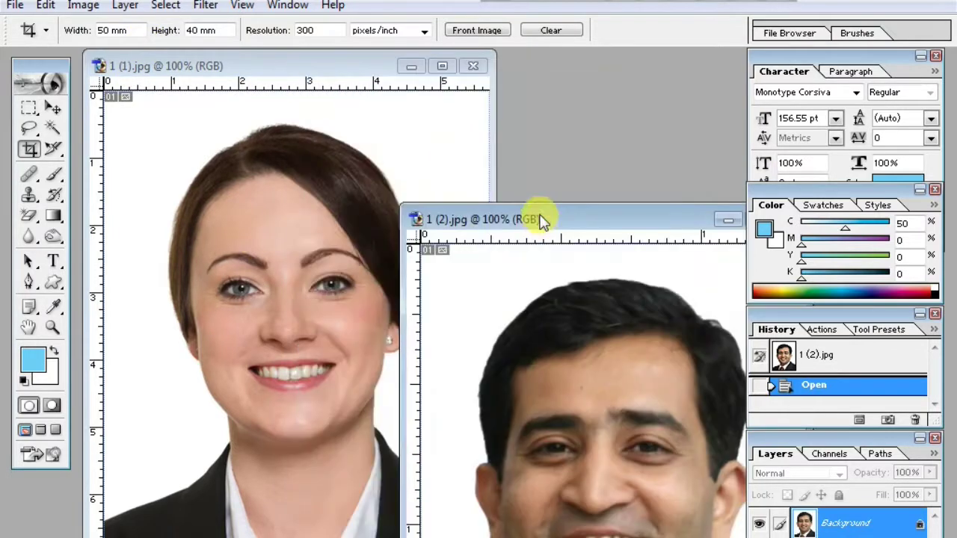
pyautogui.moveTo(430, 85); pyautogui.dragTo(498, 124)
pyautogui.click(336, 71)
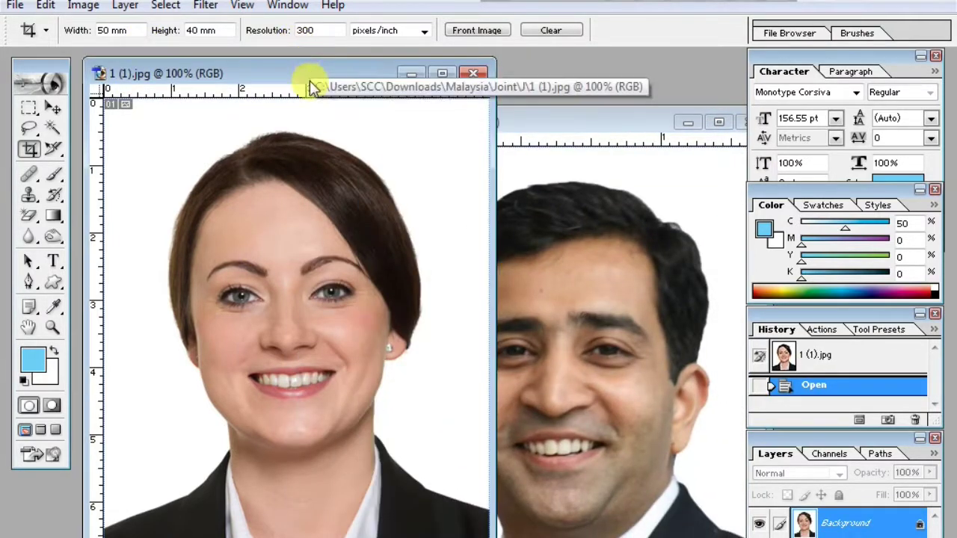
pyautogui.moveTo(579, 124)
pyautogui.mouseDown()
pyautogui.moveTo(544, 95)
pyautogui.moveTo(482, 88)
pyautogui.mouseUp()
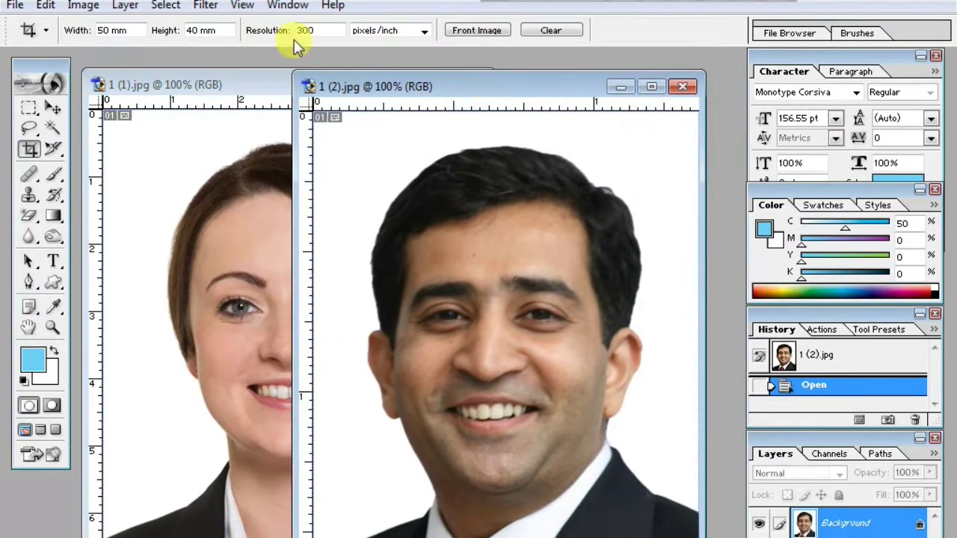
pyautogui.click(139, 30)
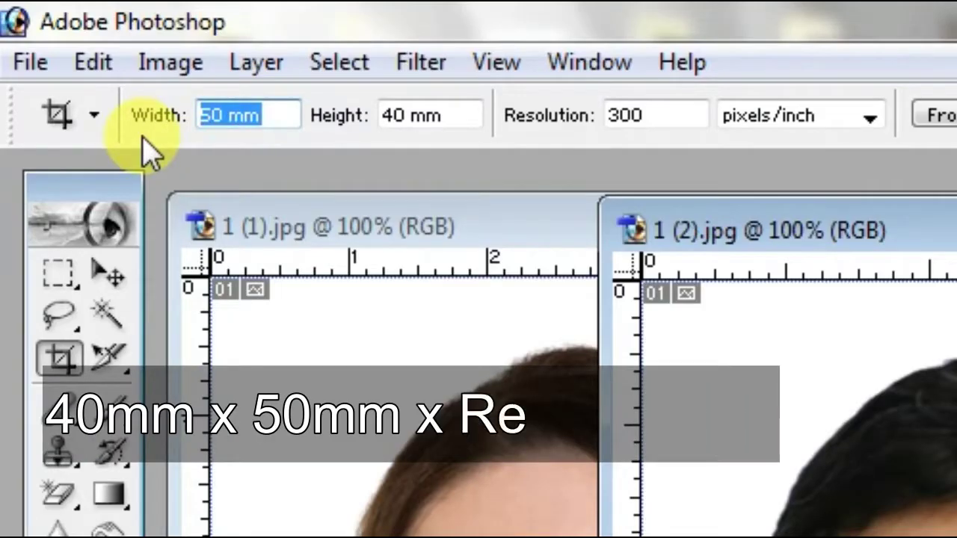
# - Set the crop size to 40 mm × 50 mm and crop the man's portrait
pyautogui.write('4')
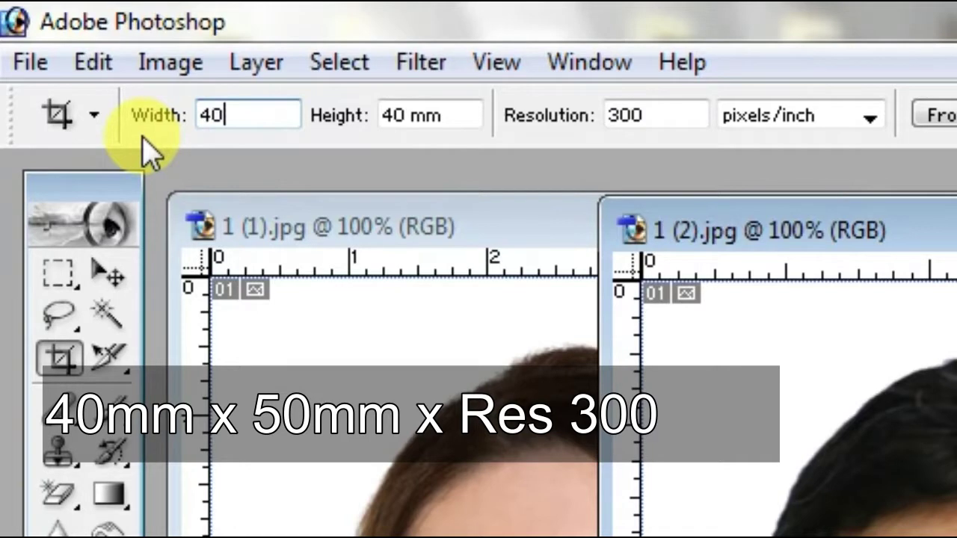
pyautogui.press('Tab')
pyautogui.write('50')
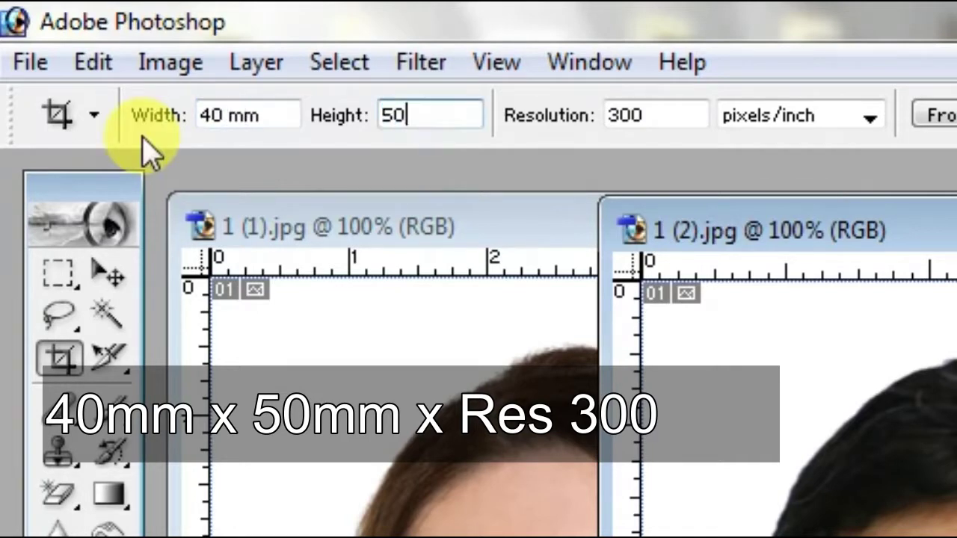
pyautogui.write('mm')
pyautogui.press('Tab')
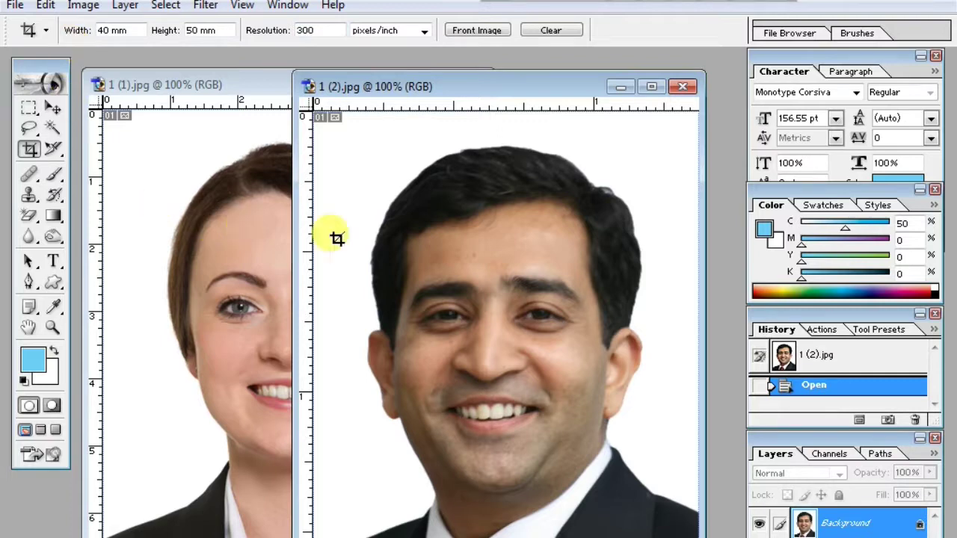
pyautogui.moveTo(348, 171); pyautogui.dragTo(621, 466)
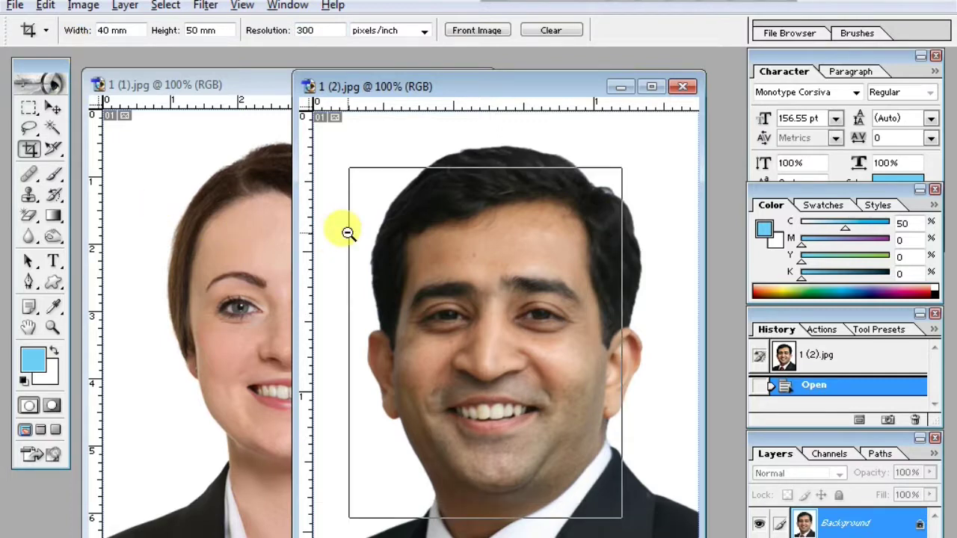
pyautogui.press('Return')
pyautogui.moveTo(376, 194); pyautogui.dragTo(635, 522)
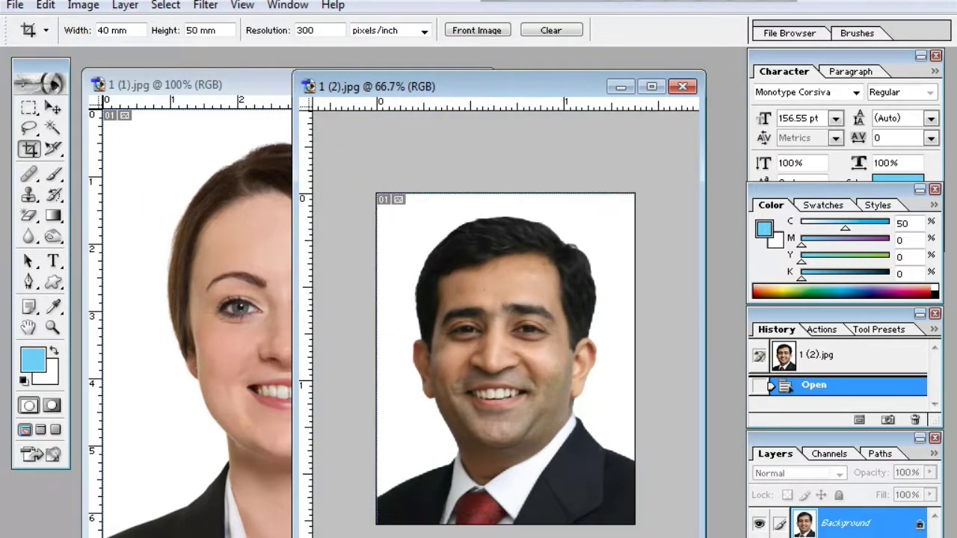
pyautogui.press('Return')
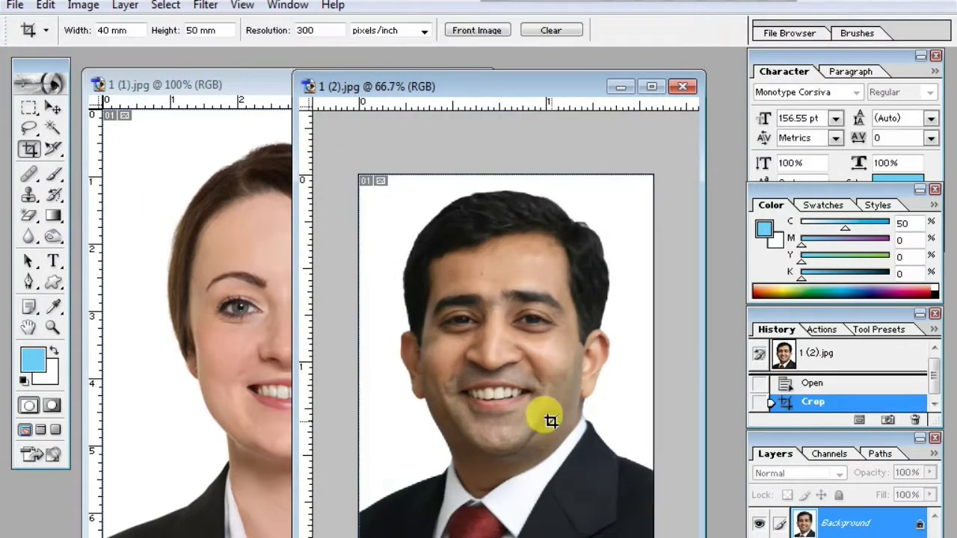
# - Crop the woman's portrait to the same 40 × 50 mm size at 66.7% zoom
pyautogui.click(210, 320)
pyautogui.hotkey('ctrl', '-')
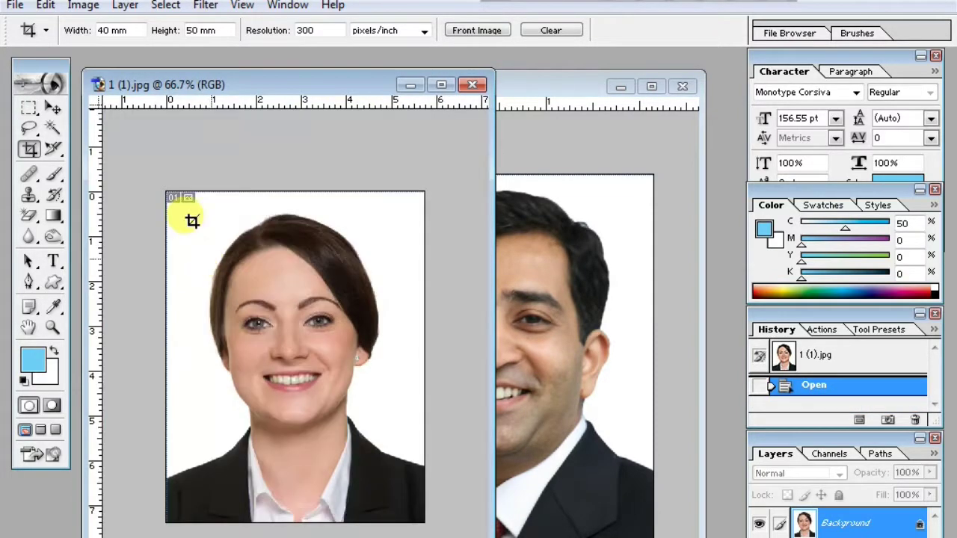
pyautogui.moveTo(166, 192); pyautogui.dragTo(425, 522)
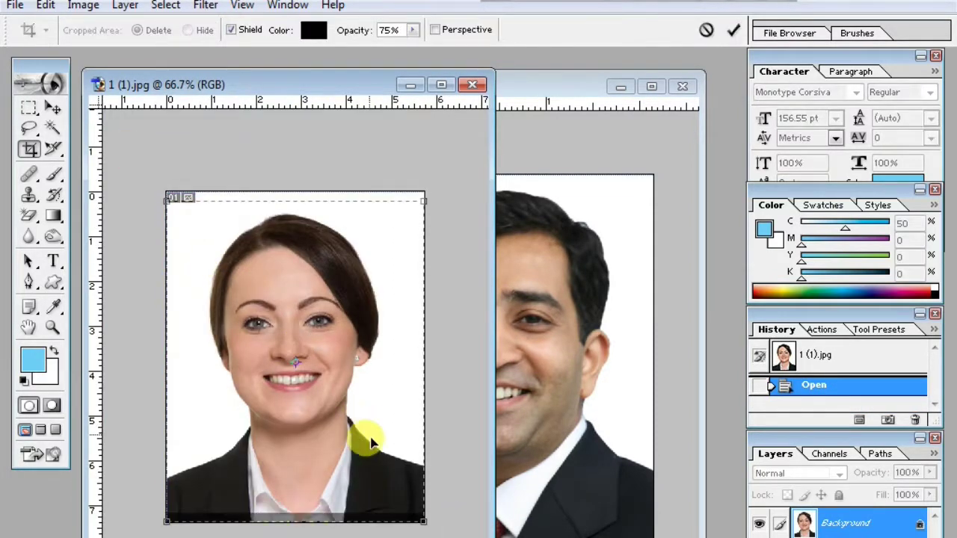
pyautogui.press('Return')
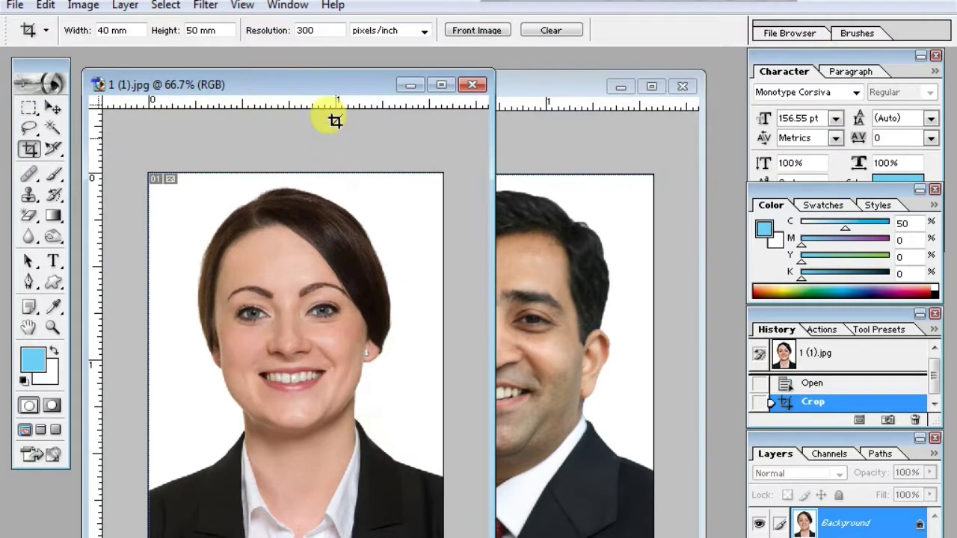
pyautogui.moveTo(341, 81); pyautogui.dragTo(349, 77)
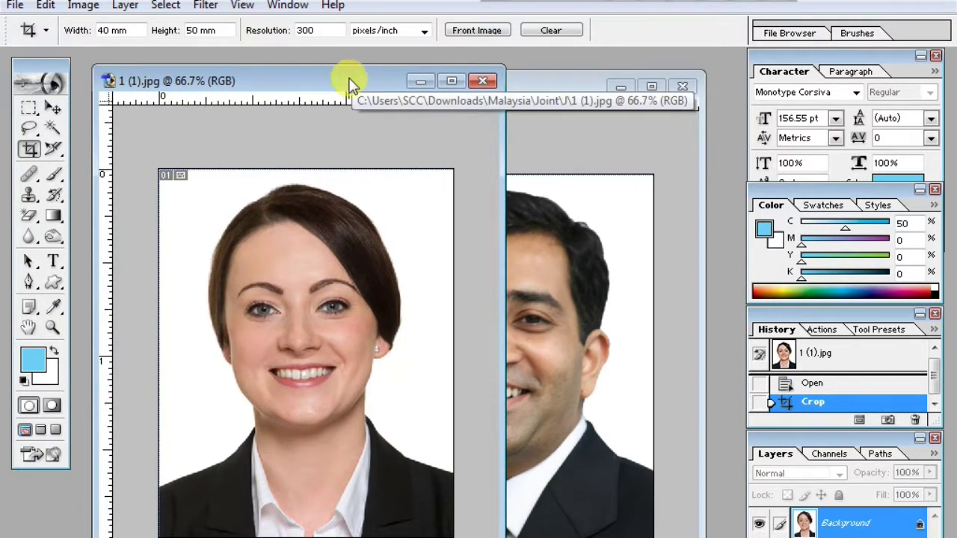
pyautogui.click(83, 6)
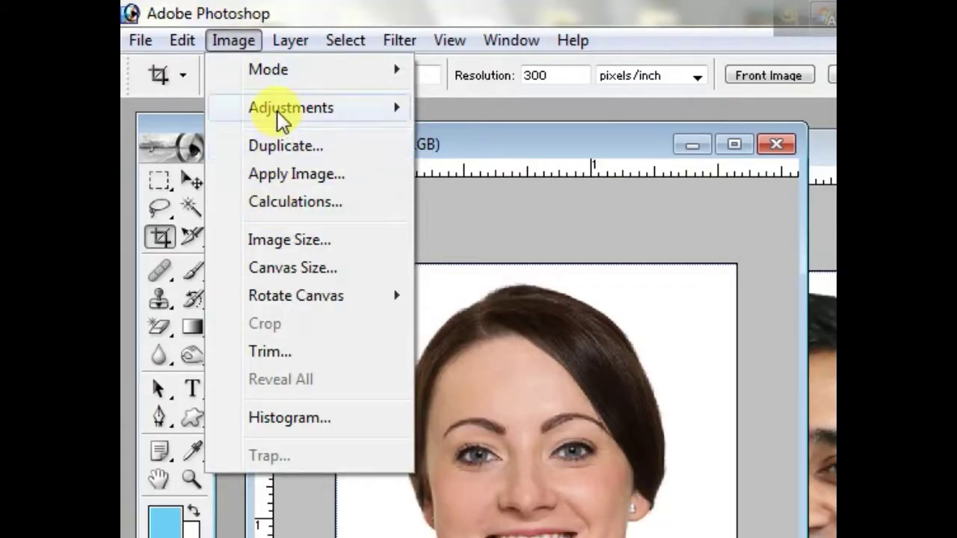
pyautogui.moveTo(291, 108)
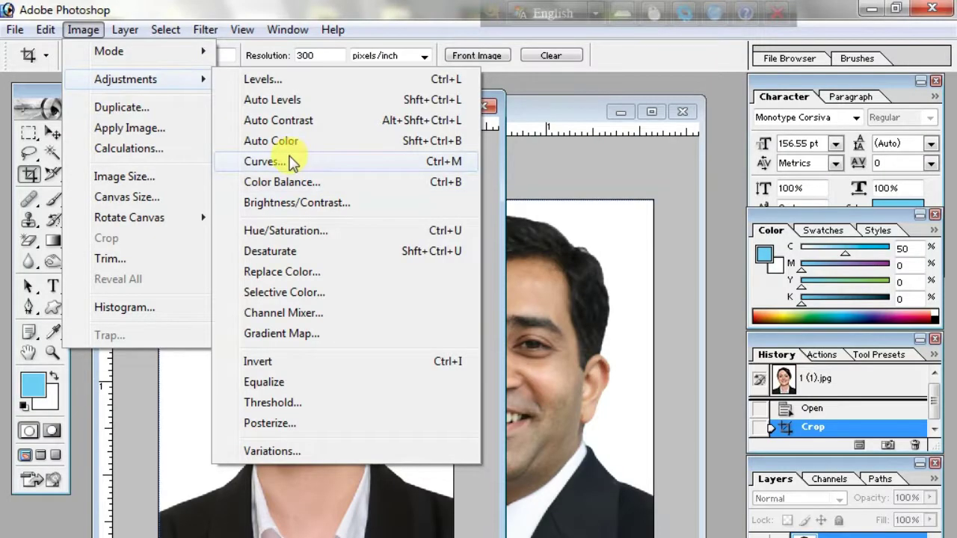
# - Brighten the woman's portrait with a raised Curves point and a Brightness/Contrast tweak
pyautogui.click(521, 221)
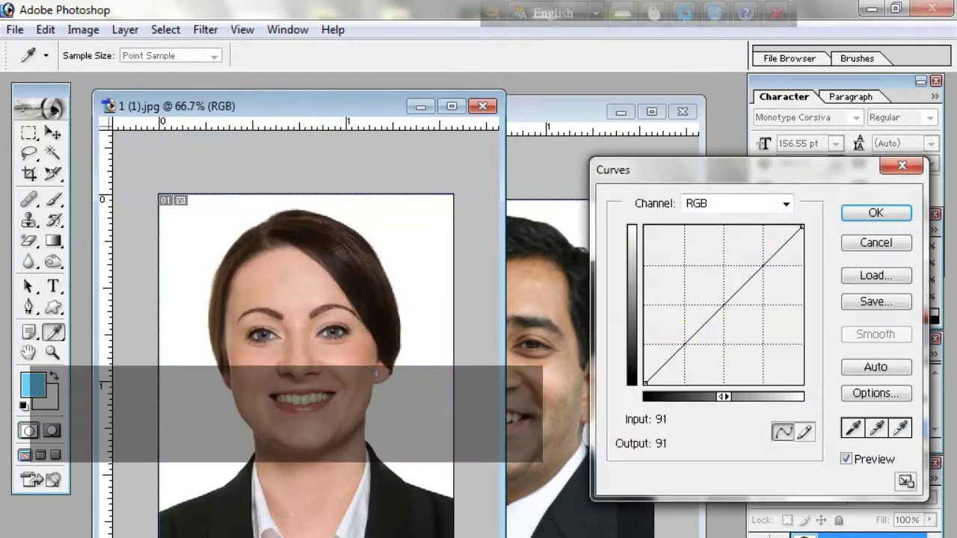
pyautogui.moveTo(718, 309); pyautogui.dragTo(718, 295)
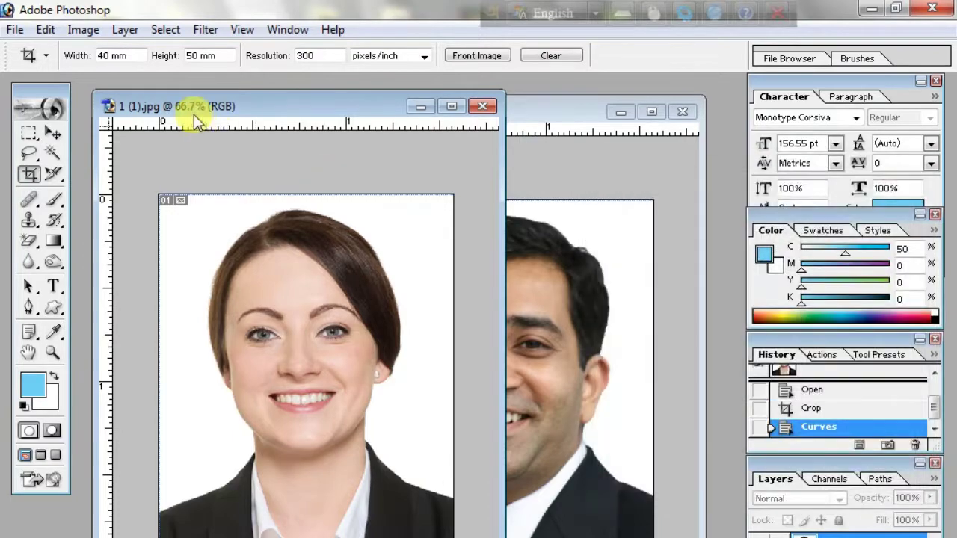
pyautogui.hotkey('alt', 'i')
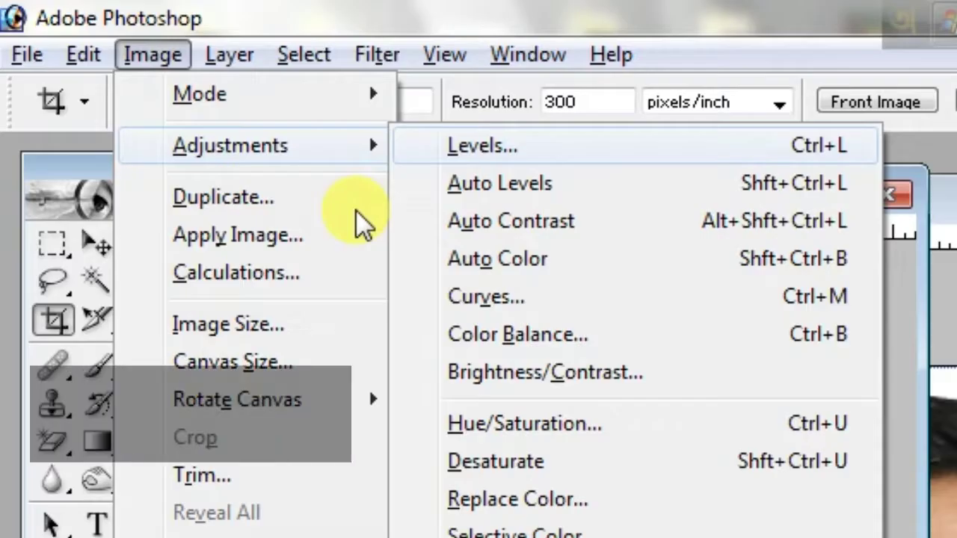
pyautogui.press('a')
pyautogui.press('c')
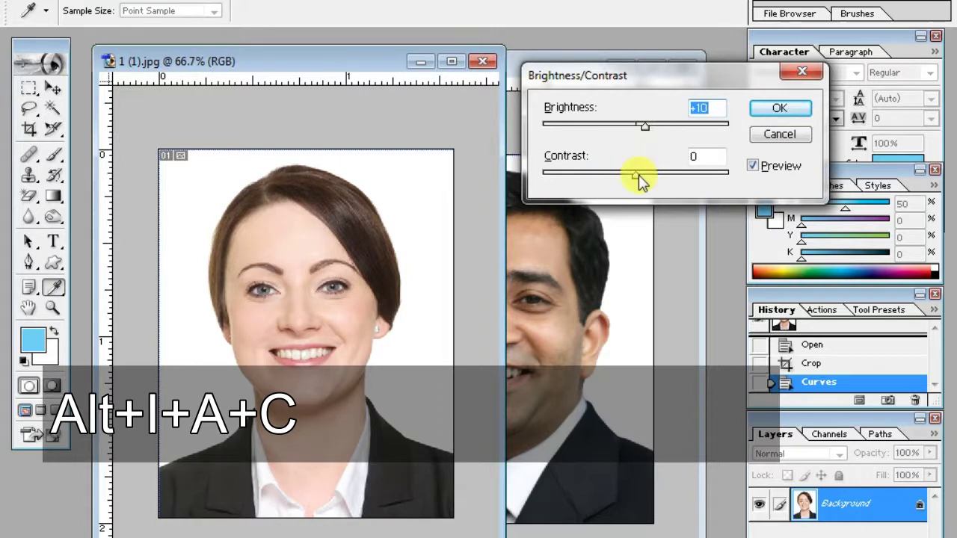
pyautogui.moveTo(639, 175); pyautogui.dragTo(642, 175)
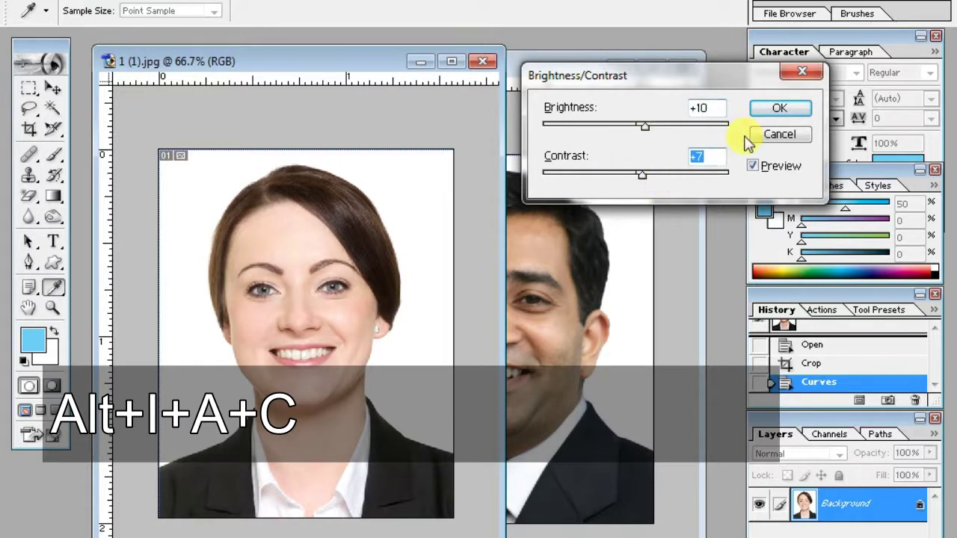
pyautogui.click(778, 112)
pyautogui.press('c')
# - Lift the man's portrait slightly with a raised Curves point
pyautogui.click(578, 235)
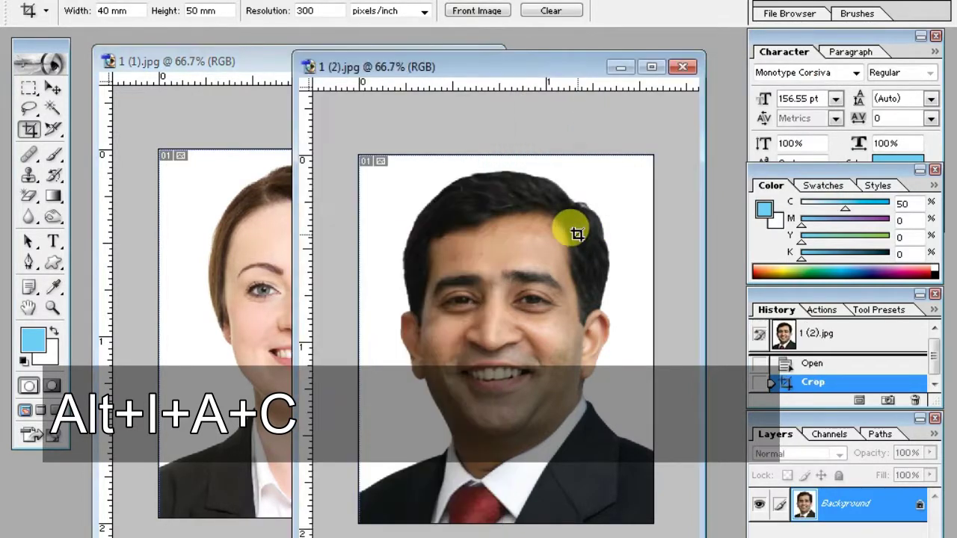
pyautogui.hotkey('ctrl', 'm')
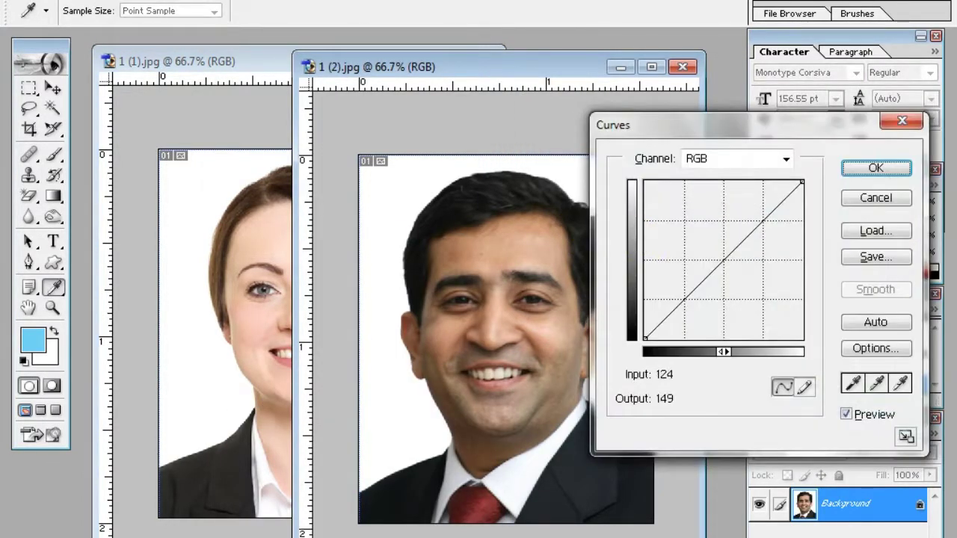
pyautogui.moveTo(722, 247); pyautogui.dragTo(717, 244)
pyautogui.click(873, 167)
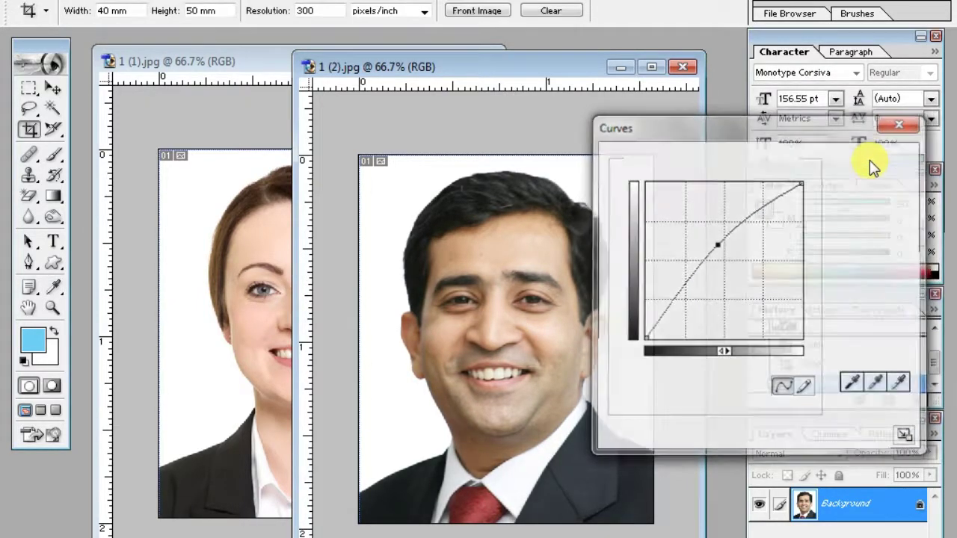
# - Apply Brightness +7 and Contrast +10 to the man's portrait
pyautogui.hotkey('alt', 'i')
pyautogui.press('a')
pyautogui.press('c')
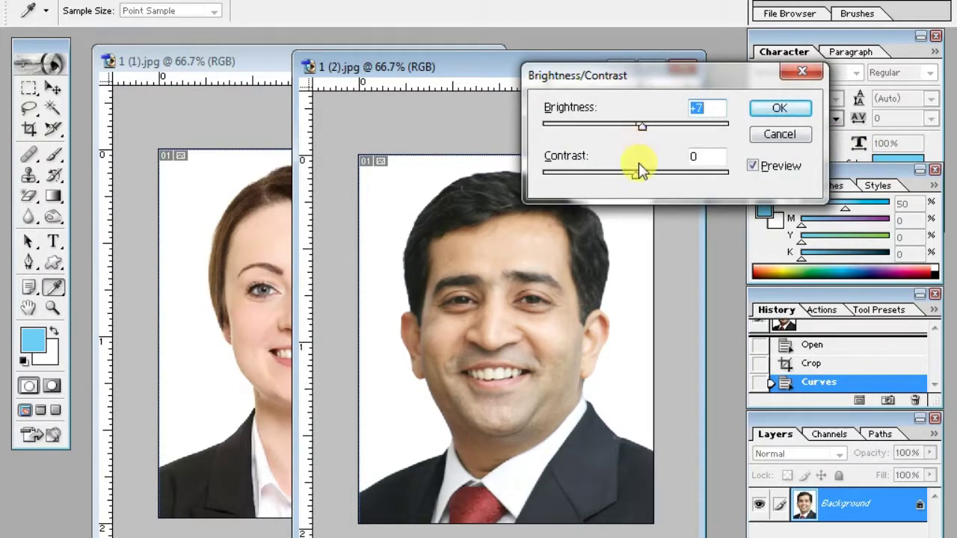
pyautogui.moveTo(643, 185); pyautogui.dragTo(645, 180)
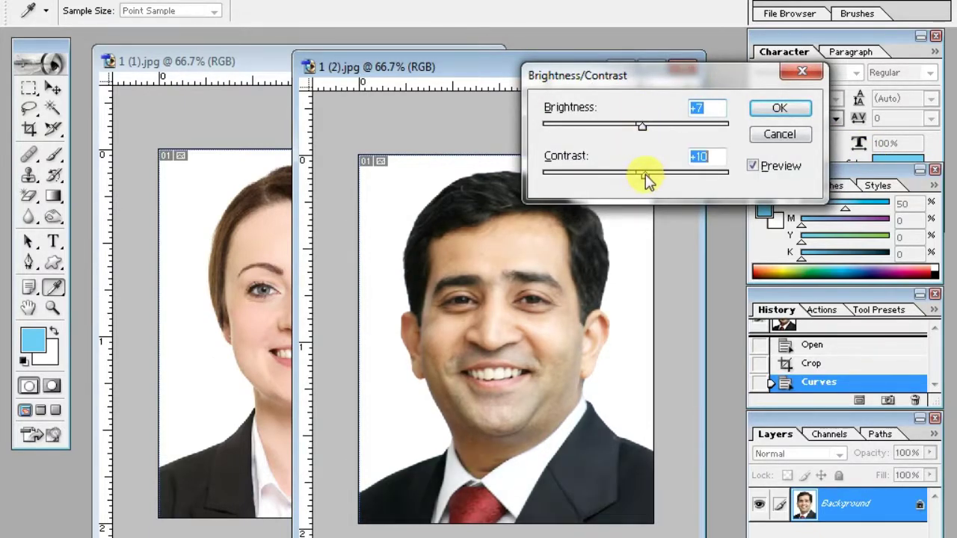
pyautogui.click(770, 111)
pyautogui.press('c')
pyautogui.moveTo(507, 72); pyautogui.dragTo(595, 83)
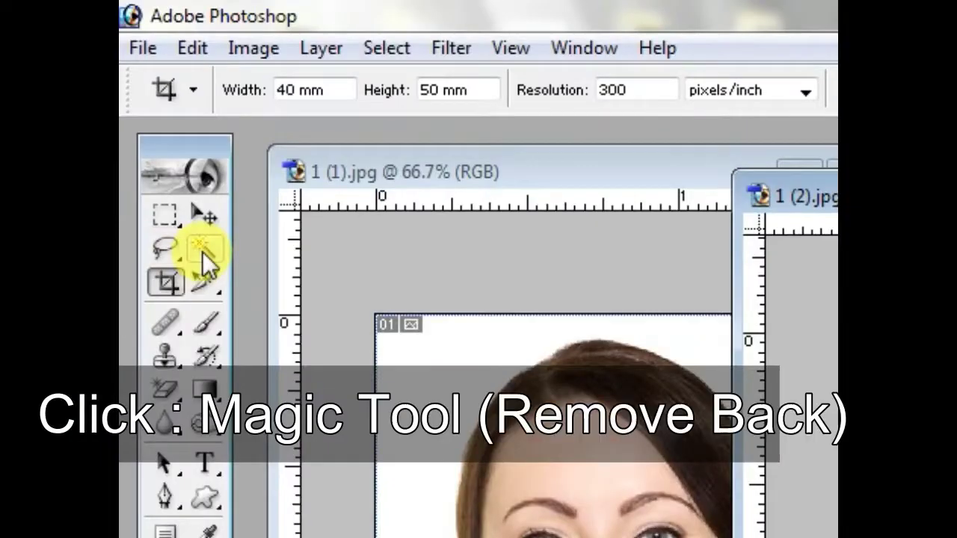
# - Delete the man's white background with the Magic Wand after converting Background to Layer 0
pyautogui.click(53, 109)
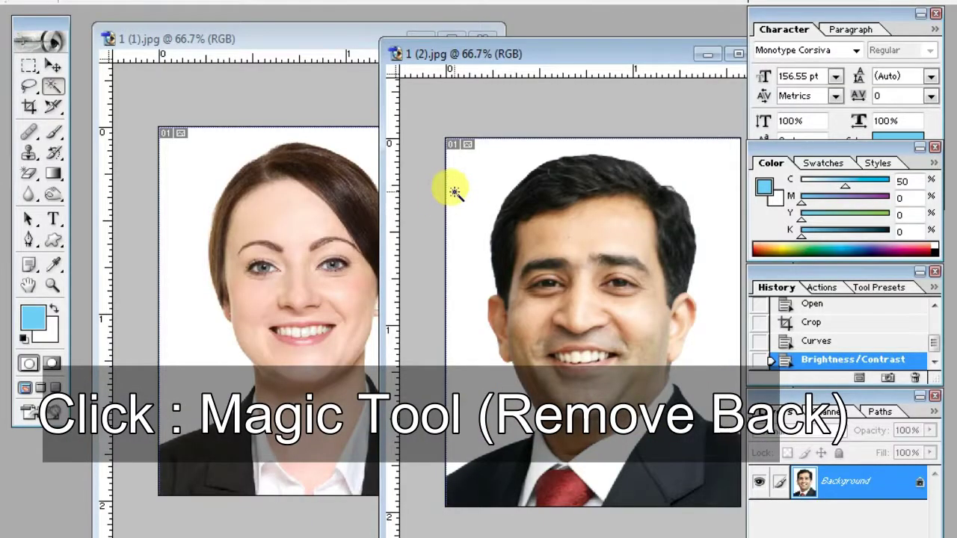
pyautogui.click(457, 192)
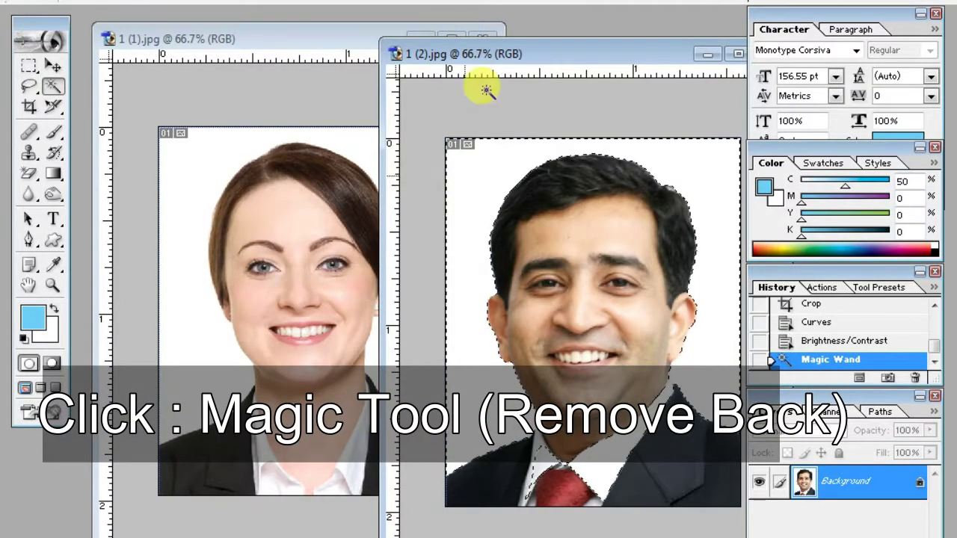
pyautogui.moveTo(463, 53); pyautogui.dragTo(377, 57)
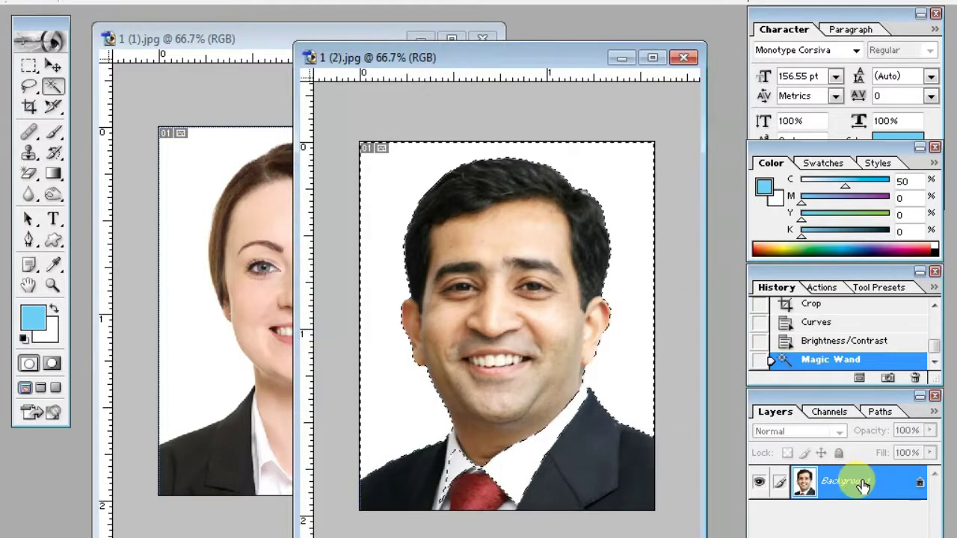
pyautogui.doubleClick(864, 486)
pyautogui.click(597, 256)
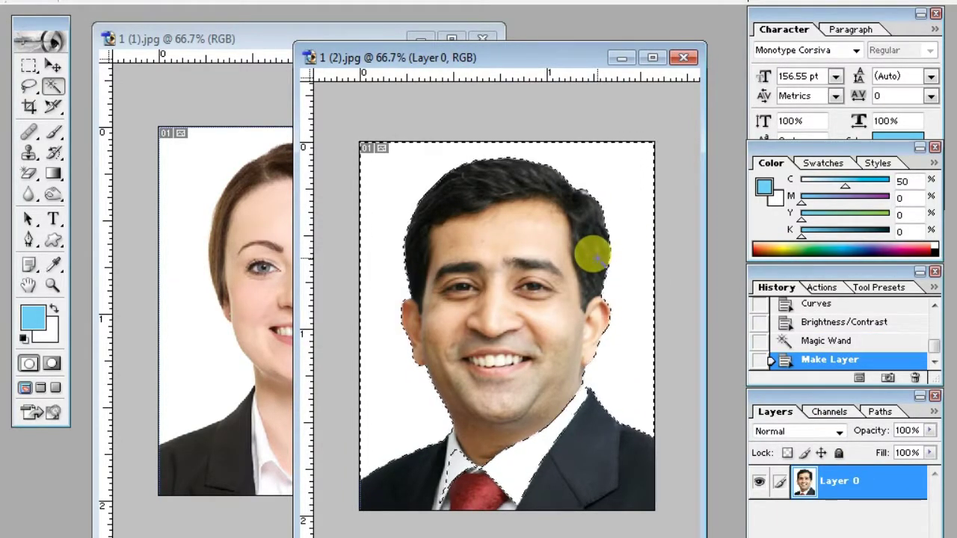
pyautogui.press('Delete')
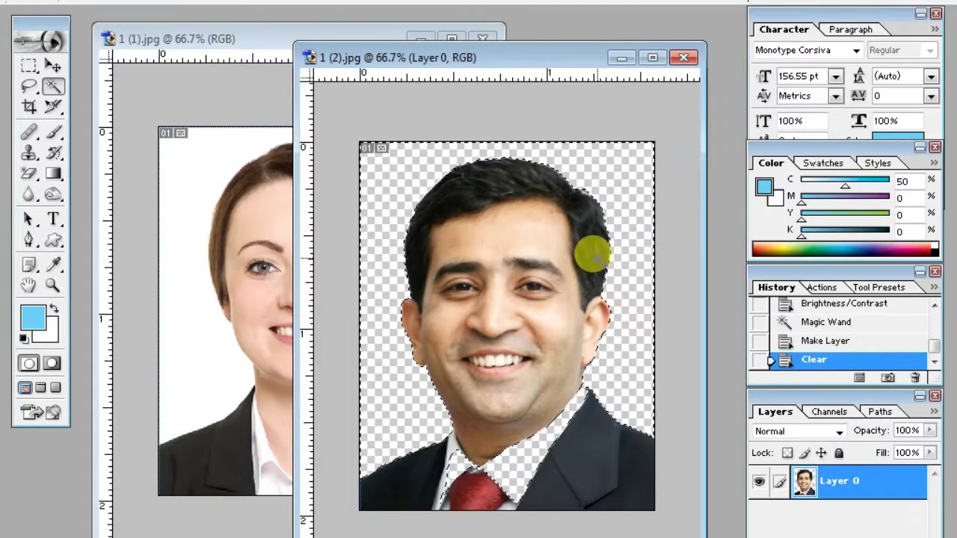
pyautogui.hotkey('ctrl', 'd')
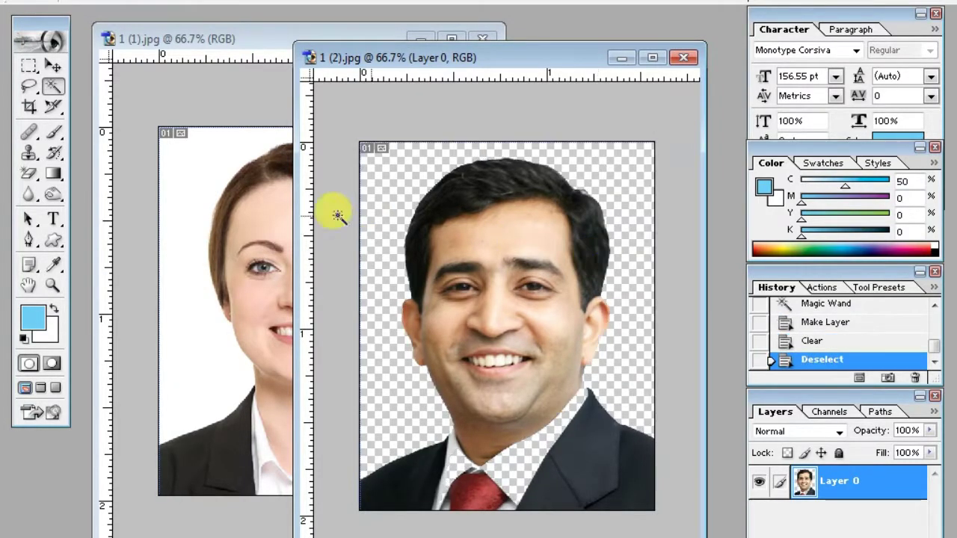
# - Clear the woman's white background to transparency the same way, then select the Move tool
pyautogui.click(178, 180)
pyautogui.click(178, 180)
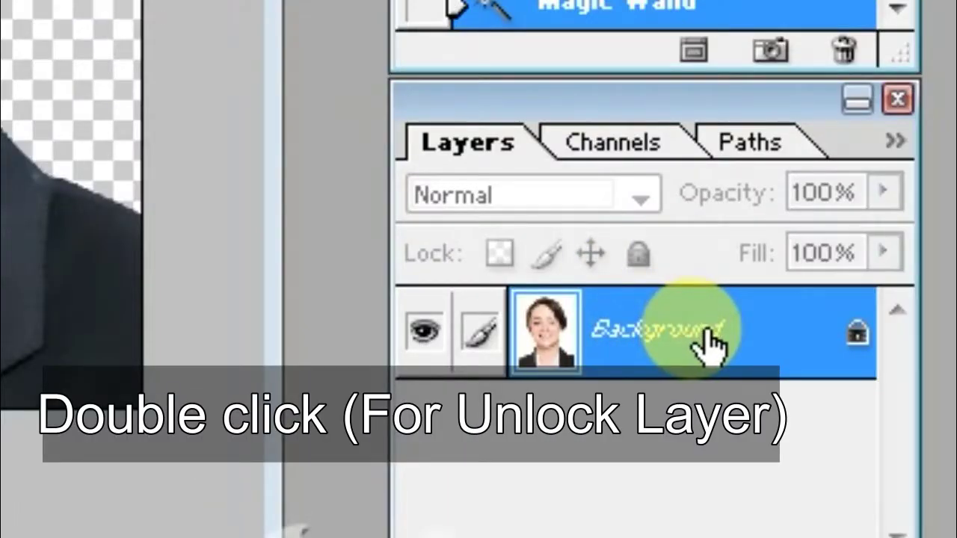
pyautogui.doubleClick(598, 322)
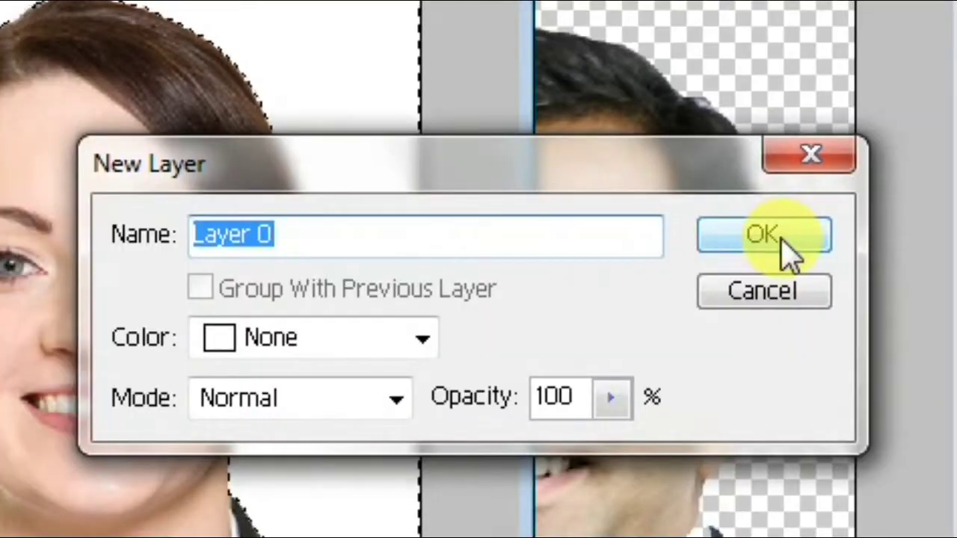
pyautogui.click(788, 247)
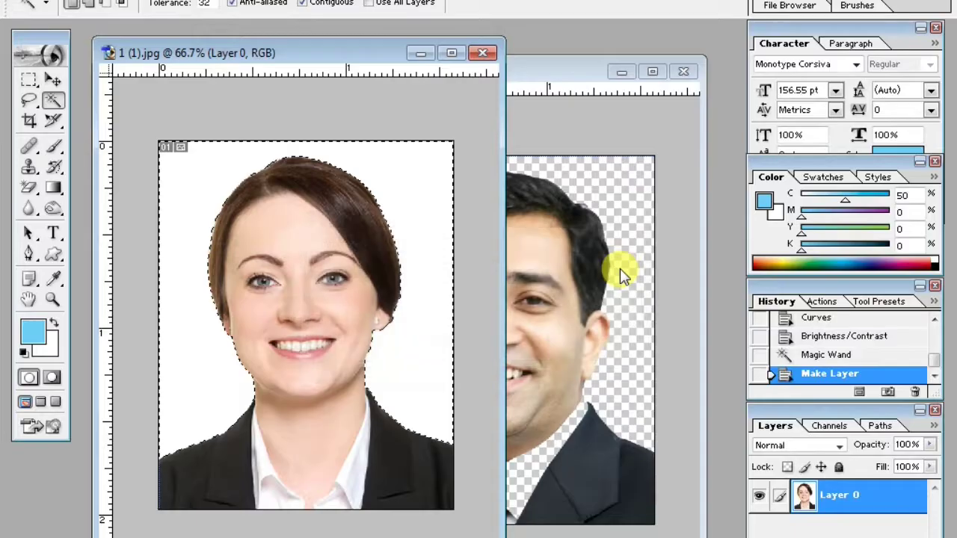
pyautogui.press('Delete')
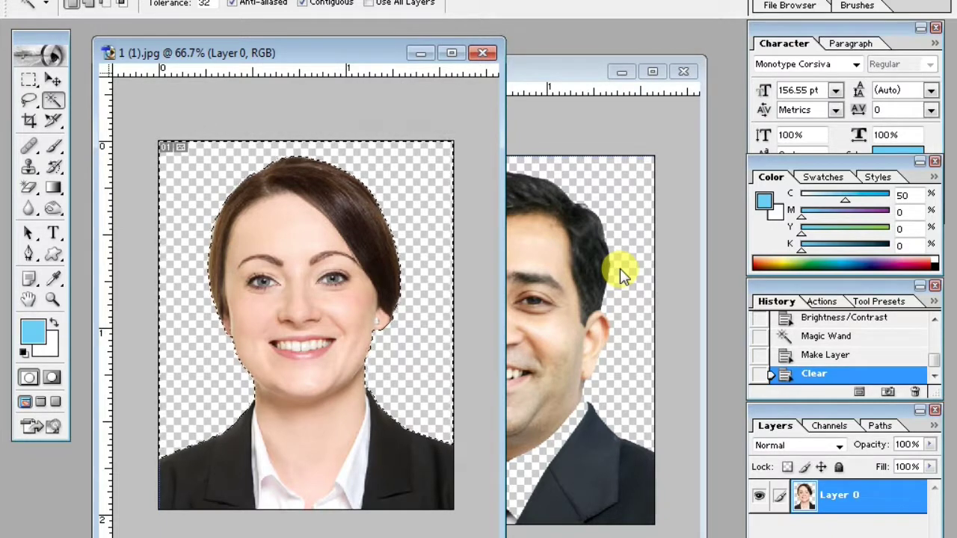
pyautogui.hotkey('ctrl', 'd')
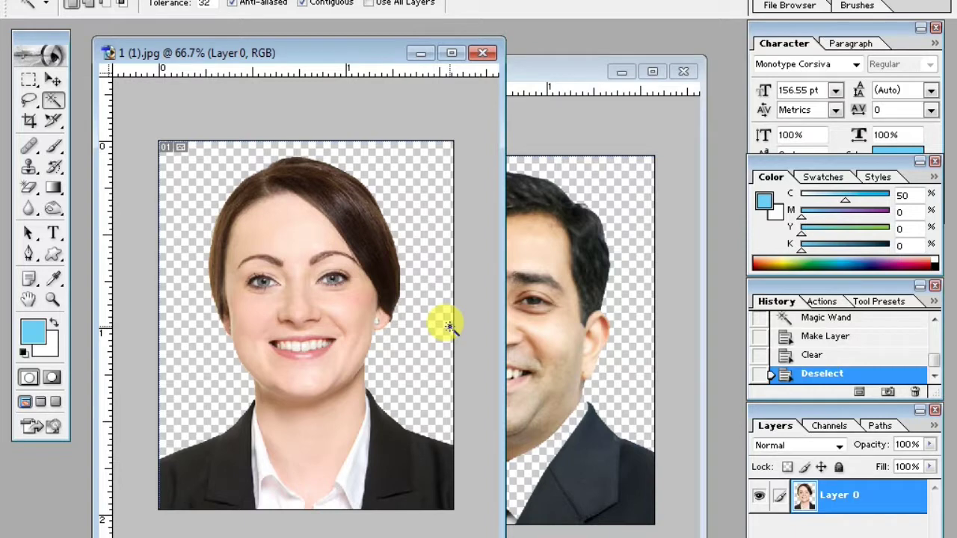
pyautogui.click(49, 79)
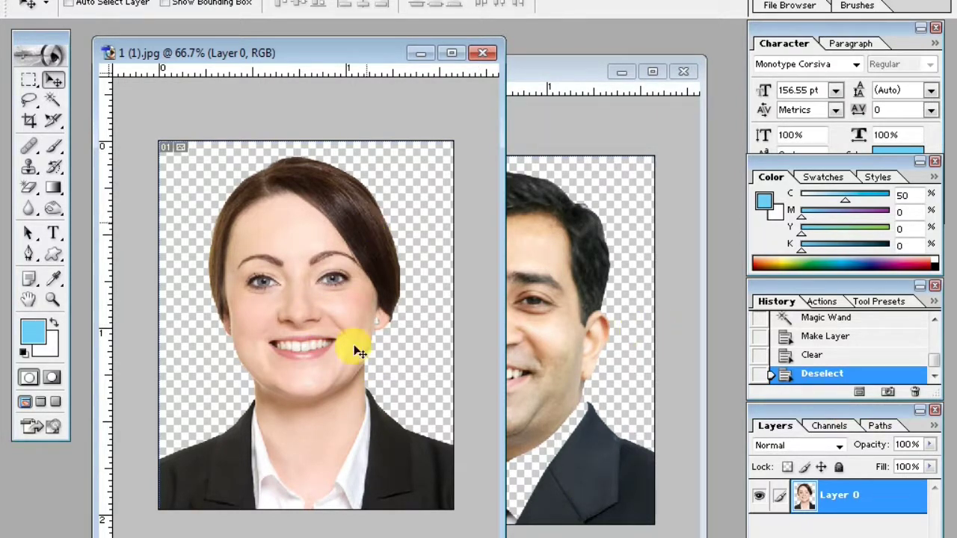
pyautogui.click(24, 2)
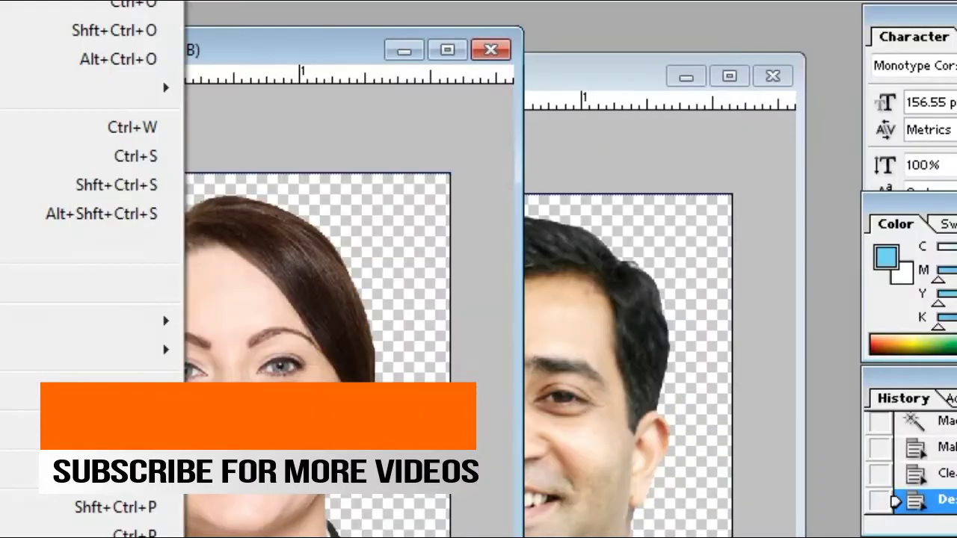
# - Create a white Untitled-1 document 6 × 4 inches at 300 pixels/inch
pyautogui.click(200, 117)
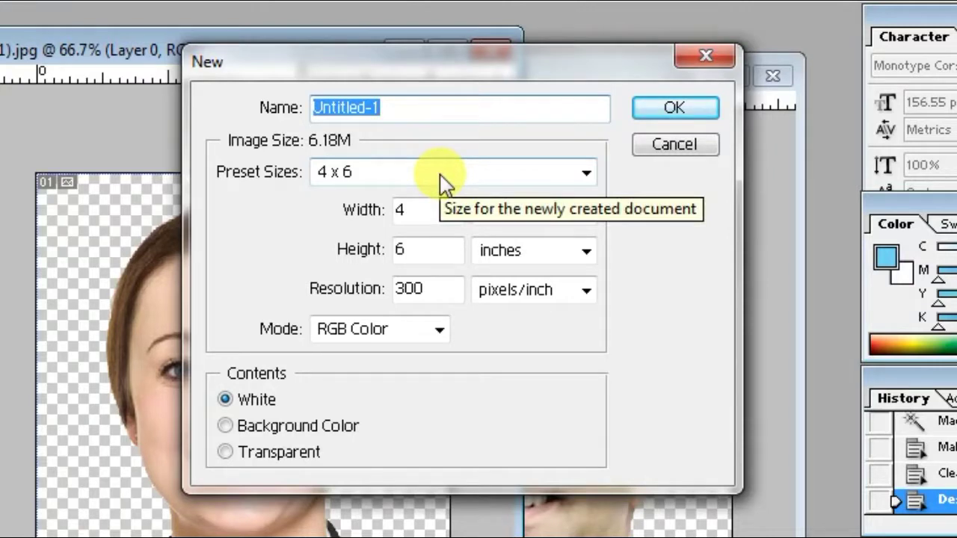
pyautogui.doubleClick(427, 212)
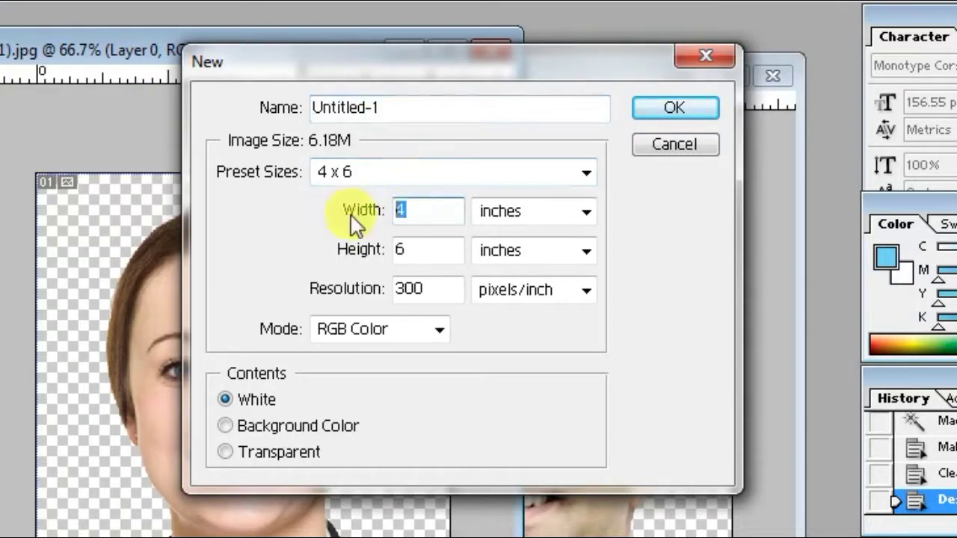
pyautogui.write('6')
pyautogui.press('Tab')
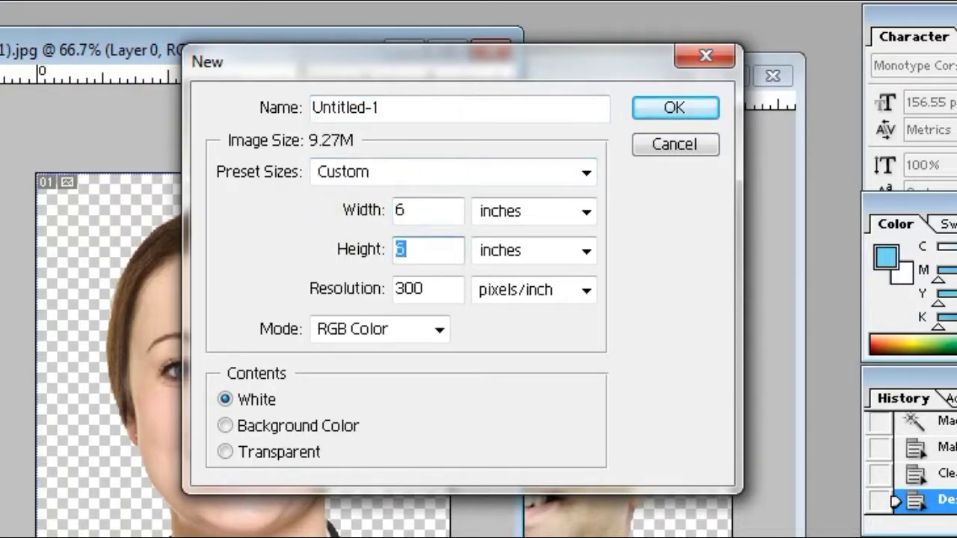
pyautogui.write('4')
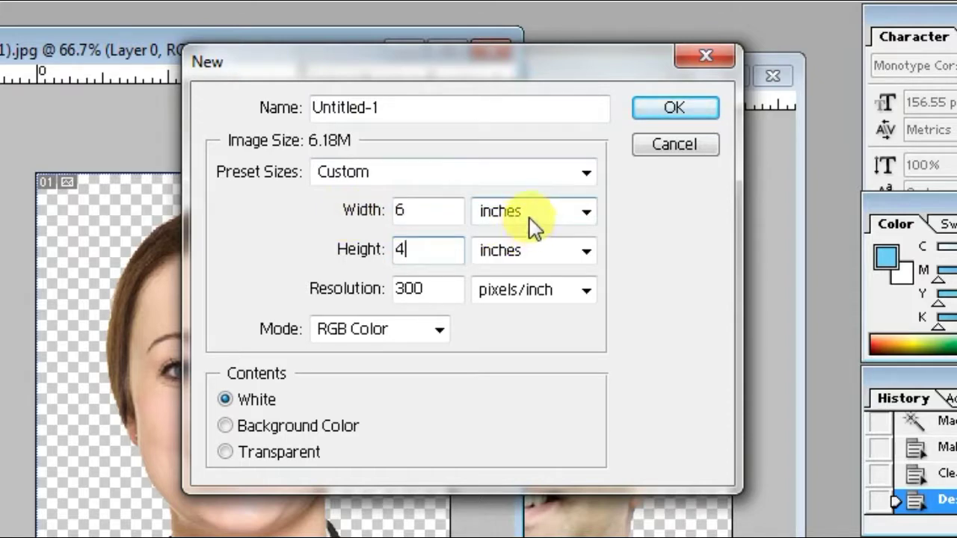
pyautogui.click(532, 221)
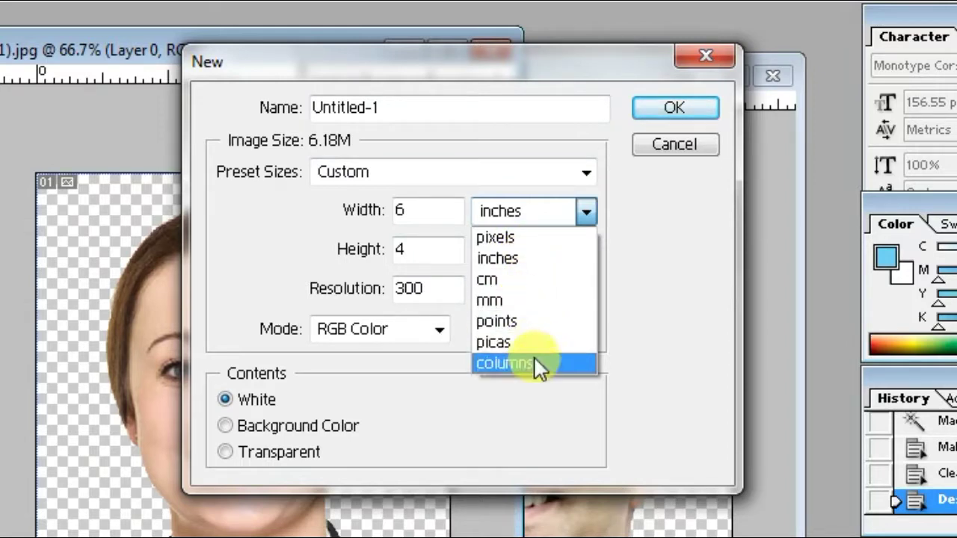
pyautogui.click(527, 274)
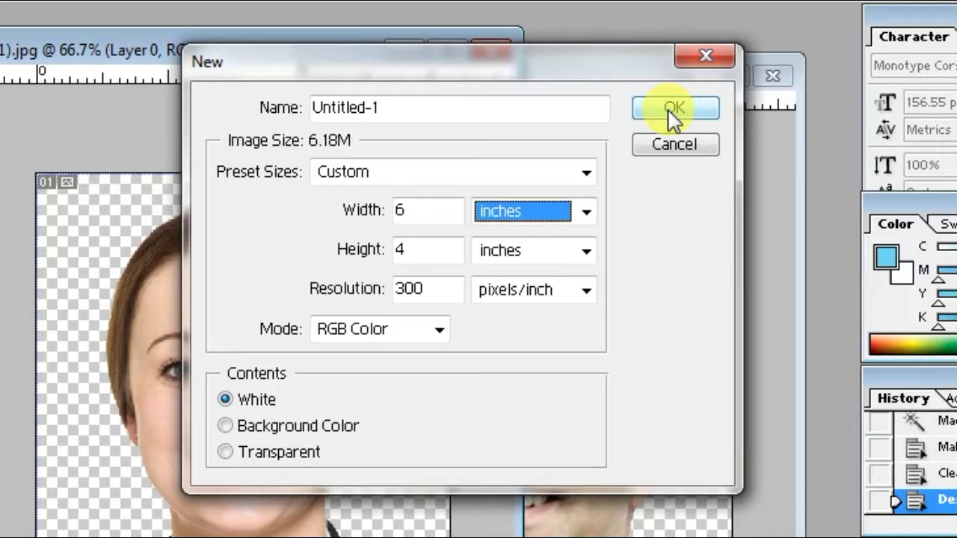
pyautogui.click(674, 112)
# - Drag the woman's and the man's cut-outs into the top-left of the new sheet
pyautogui.moveTo(306, 109); pyautogui.dragTo(509, 119)
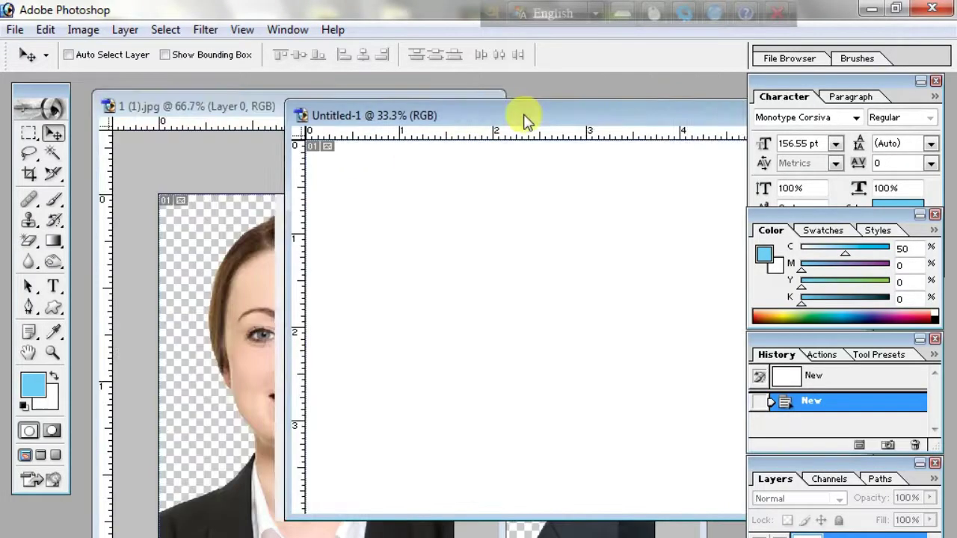
pyautogui.click(261, 272)
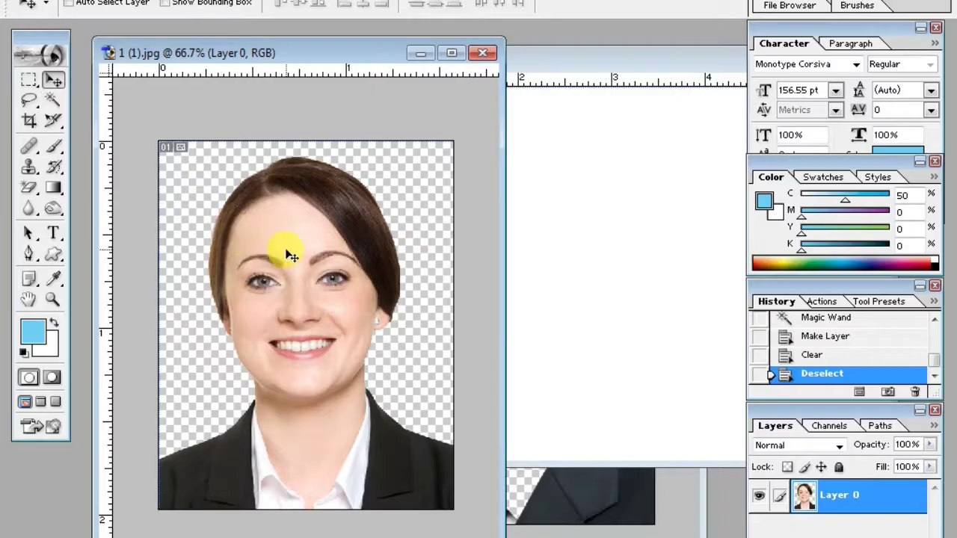
pyautogui.moveTo(283, 251)
pyautogui.mouseDown()
pyautogui.moveTo(595, 265)
pyautogui.moveTo(385, 160)
pyautogui.mouseUp()
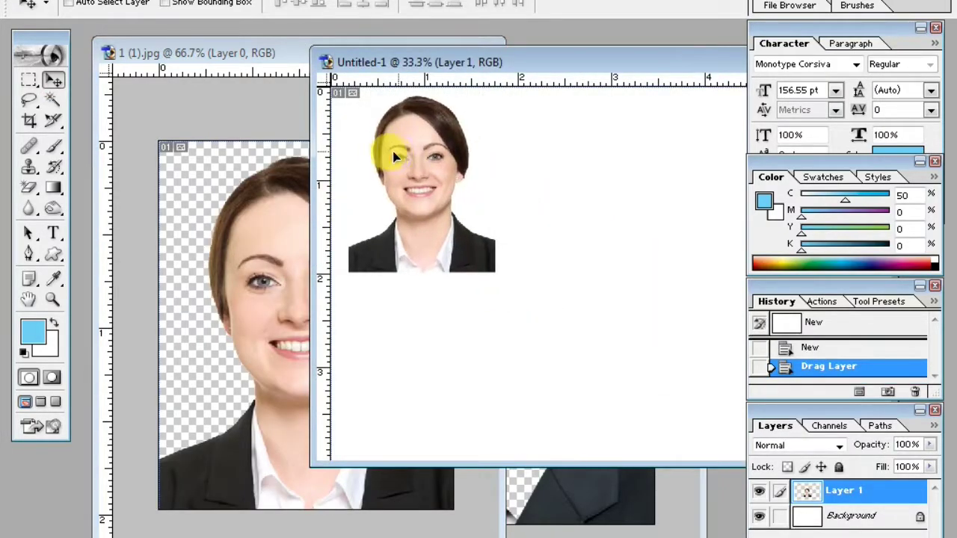
pyautogui.click(584, 492)
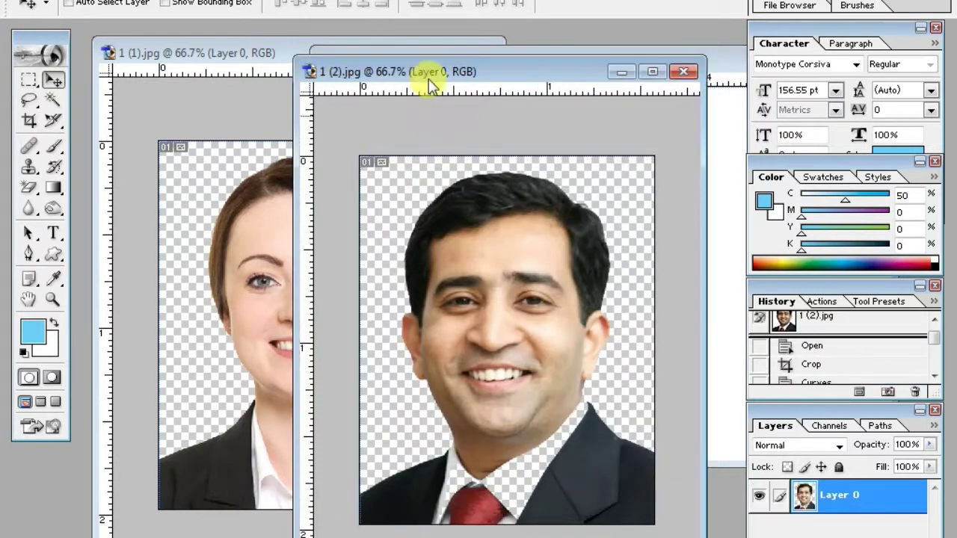
pyautogui.moveTo(427, 18); pyautogui.dragTo(373, 76)
pyautogui.moveTo(224, 214)
pyautogui.mouseDown()
pyautogui.moveTo(568, 250)
pyautogui.moveTo(540, 168)
pyautogui.mouseUp()
# - Zoom in full-screen on the portraits and nudge the woman's portrait slightly left
pyautogui.press('f')
pyautogui.press('Tab')
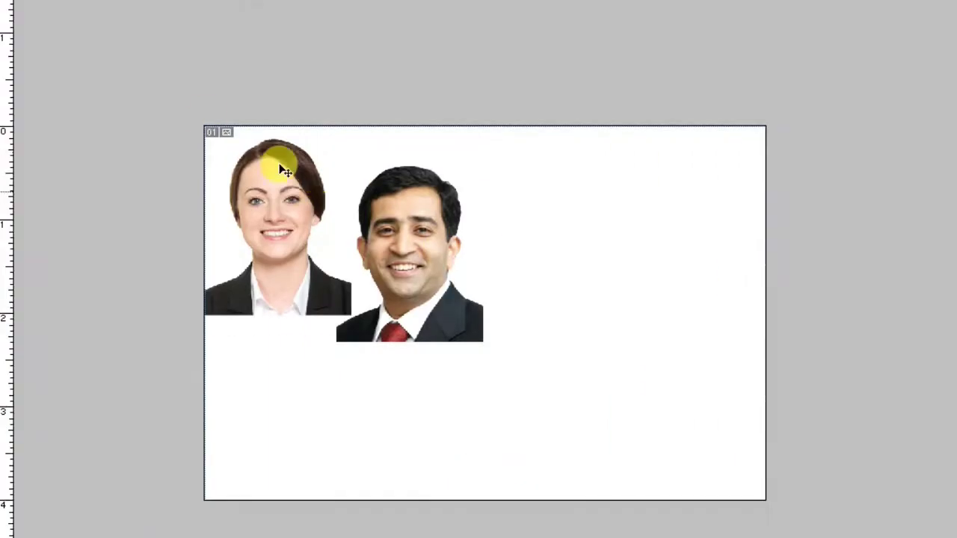
pyautogui.press('z')
pyautogui.click(596, 343)
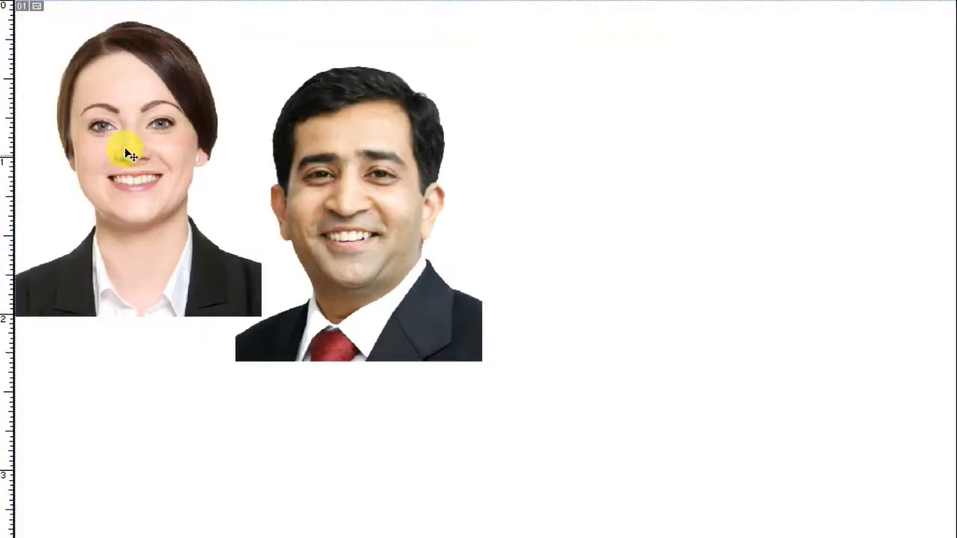
pyautogui.rightClick(137, 160)
pyautogui.click(143, 165)
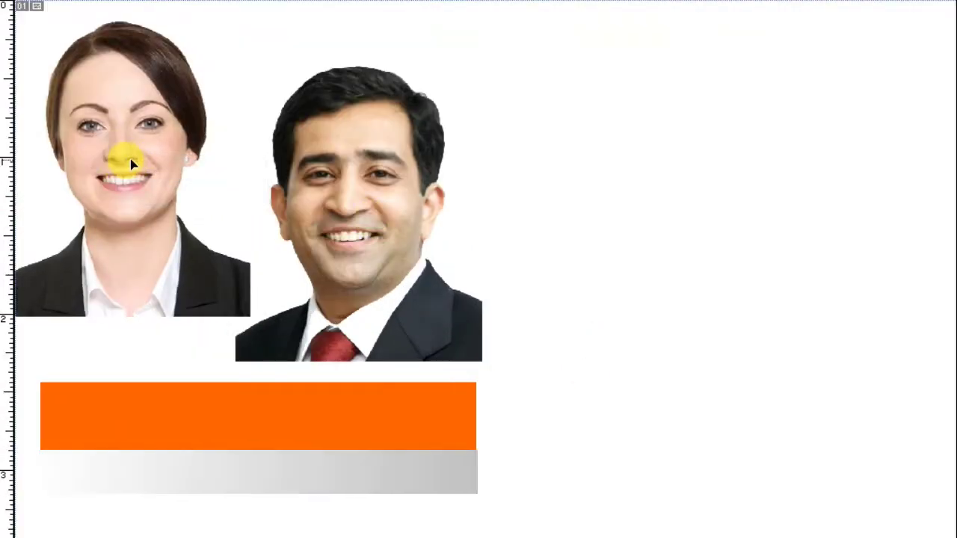
pyautogui.moveTo(113, 163); pyautogui.dragTo(109, 163)
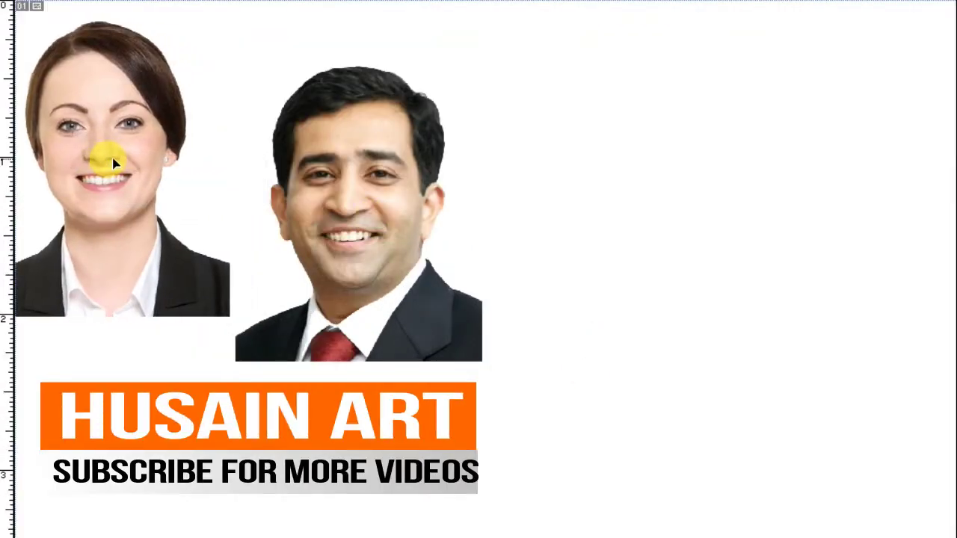
# - Move the man's portrait left and up against the woman's, nudging it two steps up and left
pyautogui.rightClick(291, 160)
pyautogui.click(313, 180)
pyautogui.moveTo(314, 180); pyautogui.dragTo(248, 136)
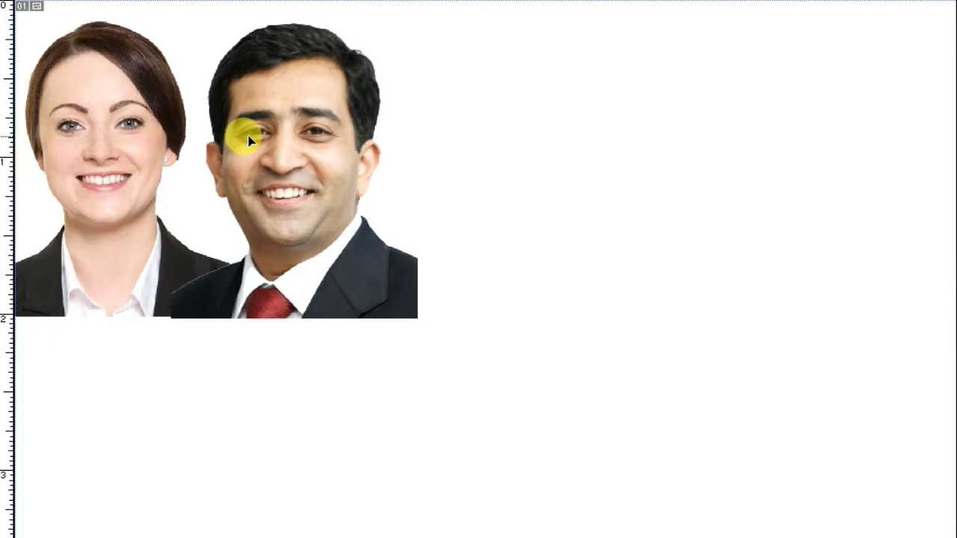
pyautogui.press('Up')
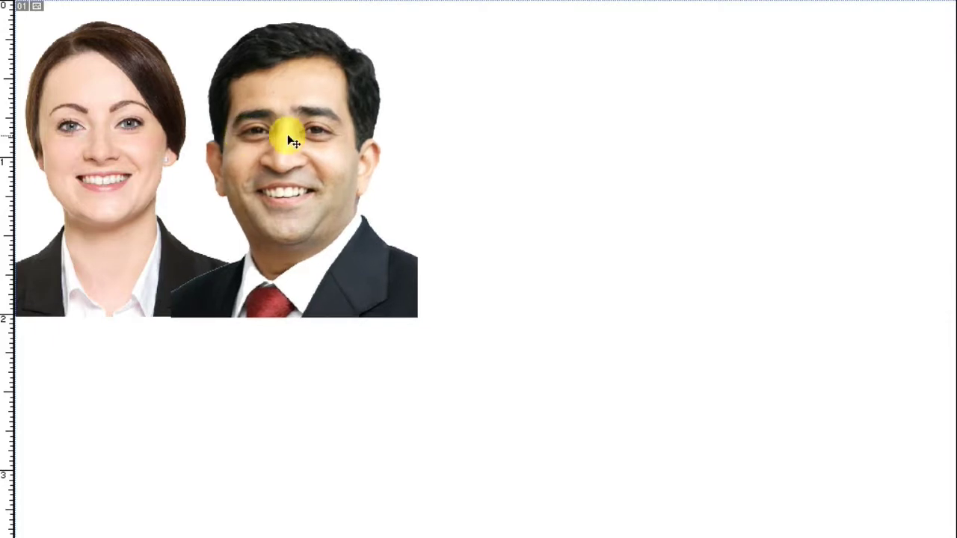
pyautogui.press('Up')
pyautogui.press('Left')
pyautogui.press('Left')
pyautogui.press('Left')
pyautogui.press('Left')
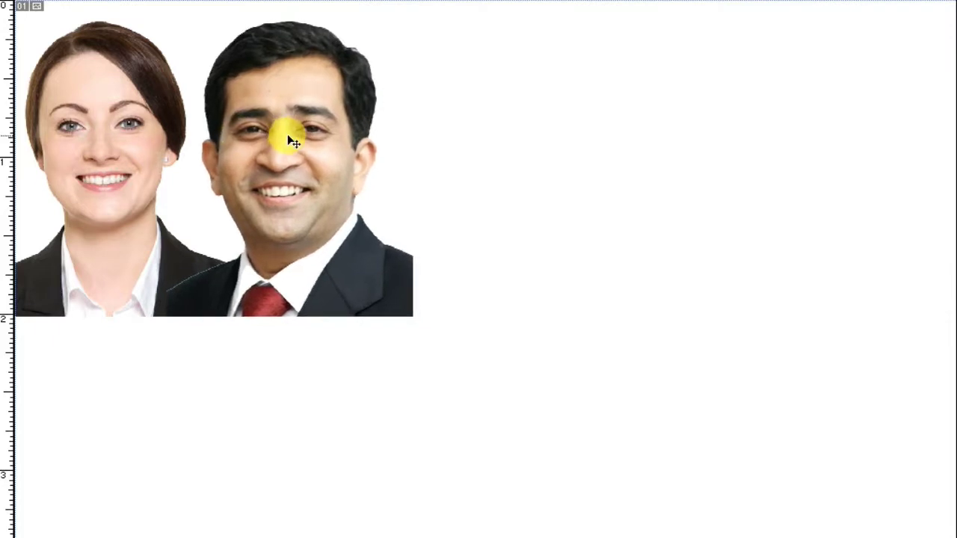
pyautogui.press('Left')
pyautogui.press('Left')
pyautogui.press('Left')
pyautogui.press('Left')
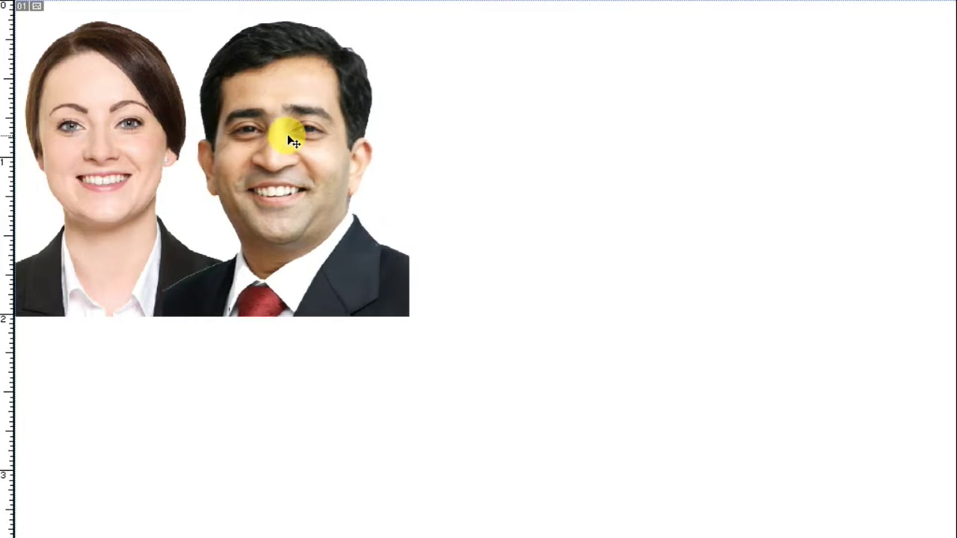
pyautogui.moveTo(124, 235); pyautogui.dragTo(363, 385)
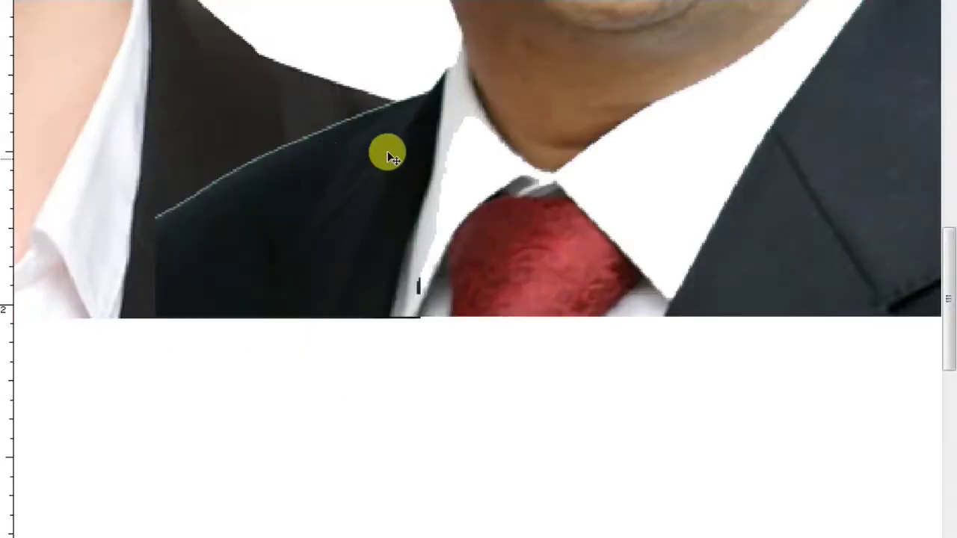
# - Delete the lapel edge line using a 10 px feathered rectangular selection
pyautogui.click(156, 216)
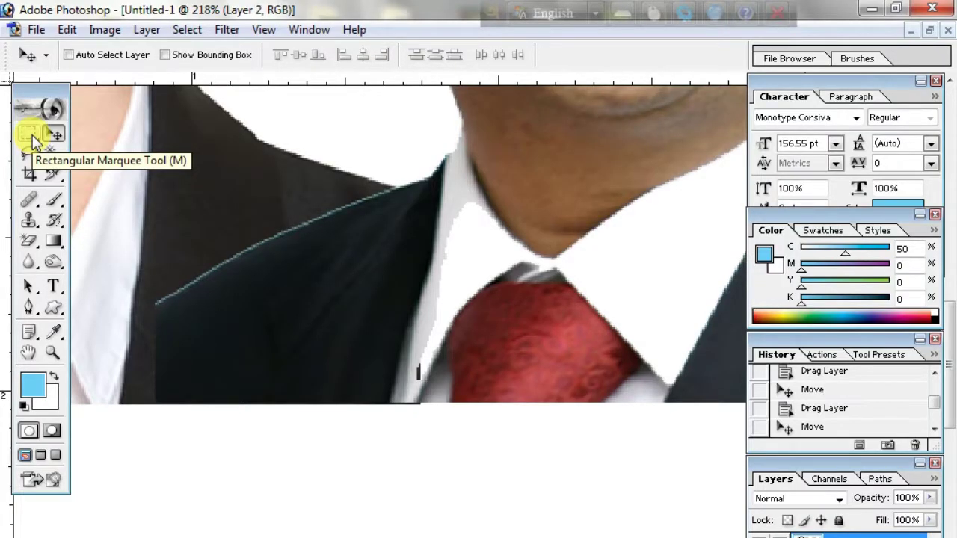
pyautogui.click(30, 135)
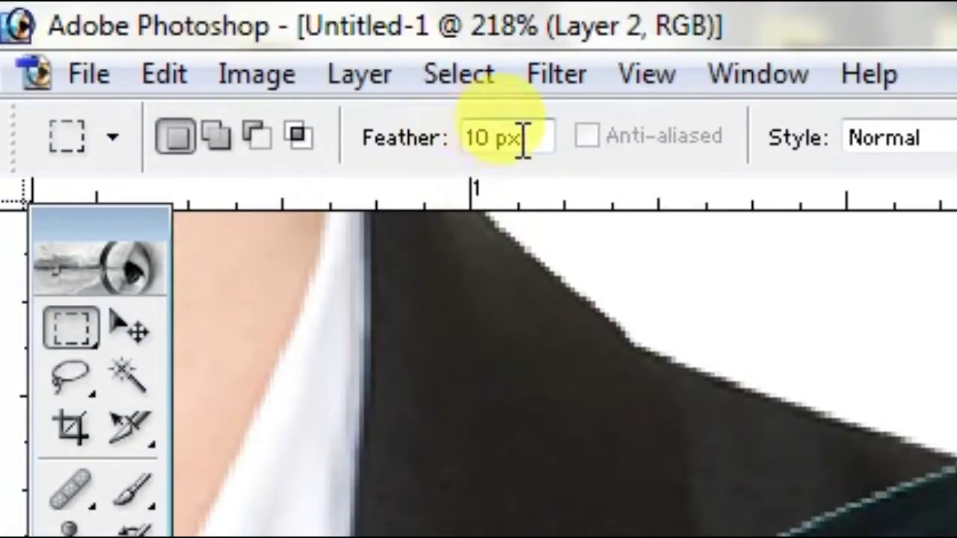
pyautogui.moveTo(213, 55); pyautogui.dragTo(138, 64)
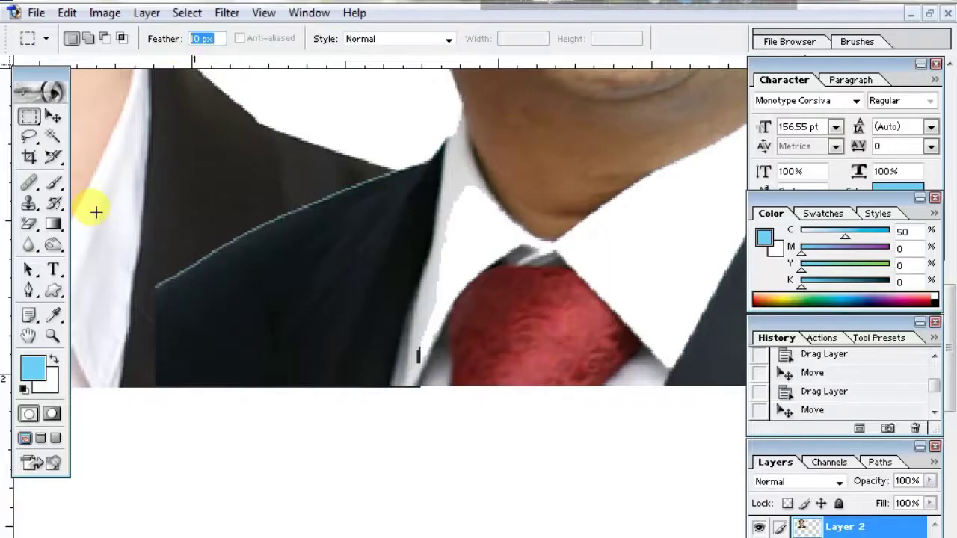
pyautogui.moveTo(95, 210); pyautogui.dragTo(226, 463)
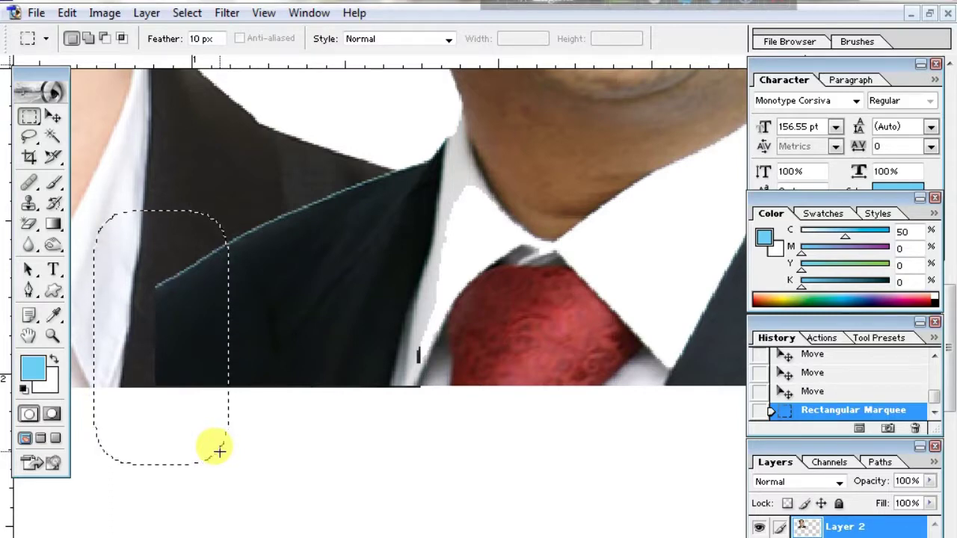
pyautogui.press('Delete')
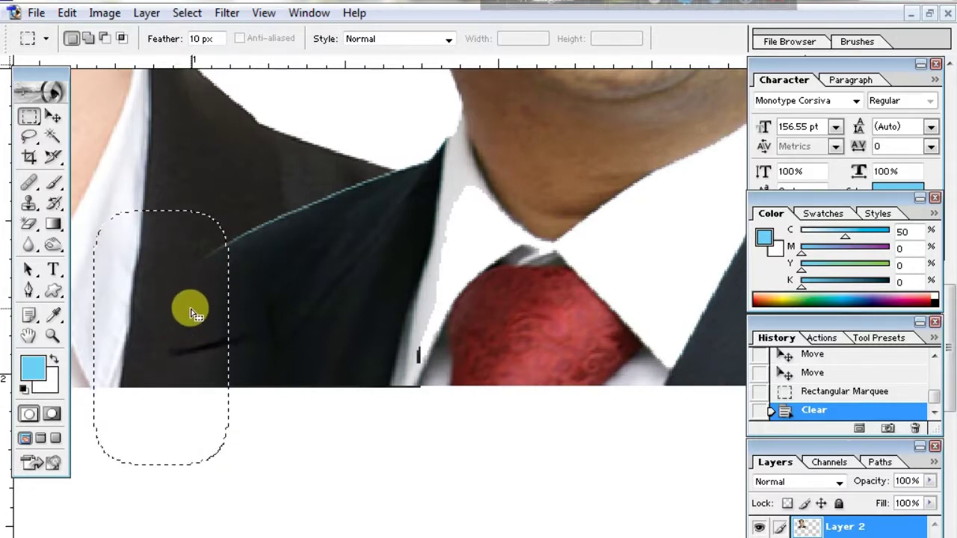
pyautogui.click(272, 197)
# - Zoom back out to view the whole sheet and restore the panels
pyautogui.press('Tab')
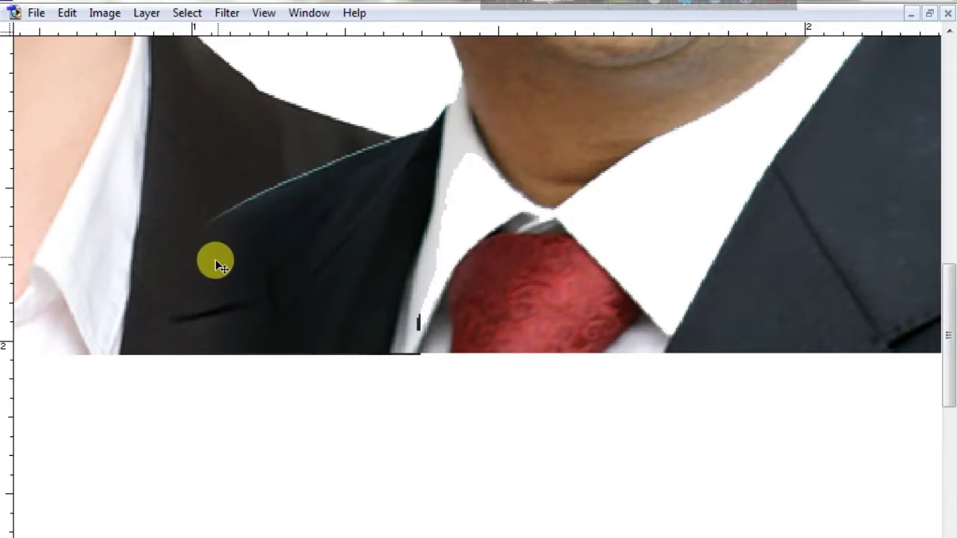
pyautogui.keyDown('ctrl'); pyautogui.keyDown('alt'); pyautogui.click(301, 272); pyautogui.keyUp('alt'); pyautogui.keyUp('ctrl')
pyautogui.keyDown('alt'); pyautogui.click(300, 272); pyautogui.keyUp('alt')
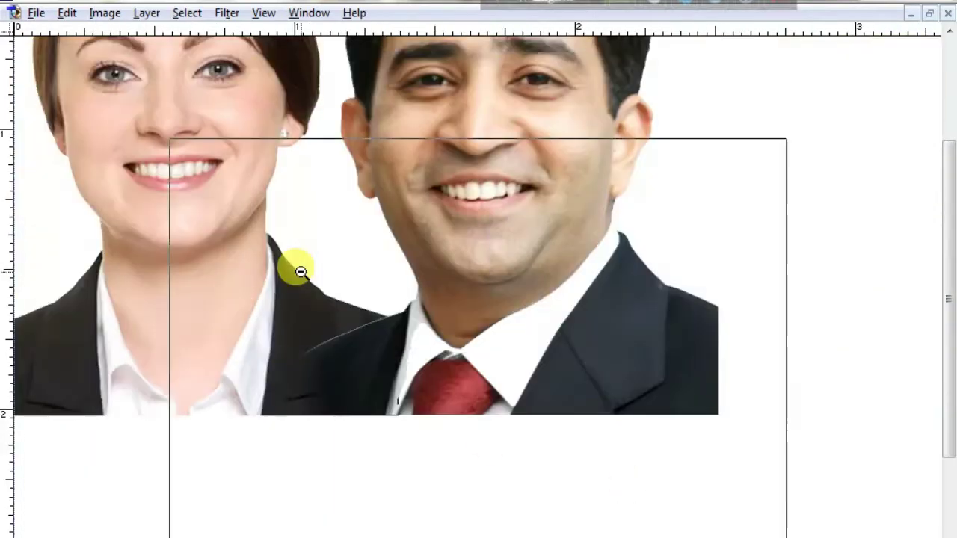
pyautogui.keyDown('alt'); pyautogui.click(299, 267); pyautogui.keyUp('alt')
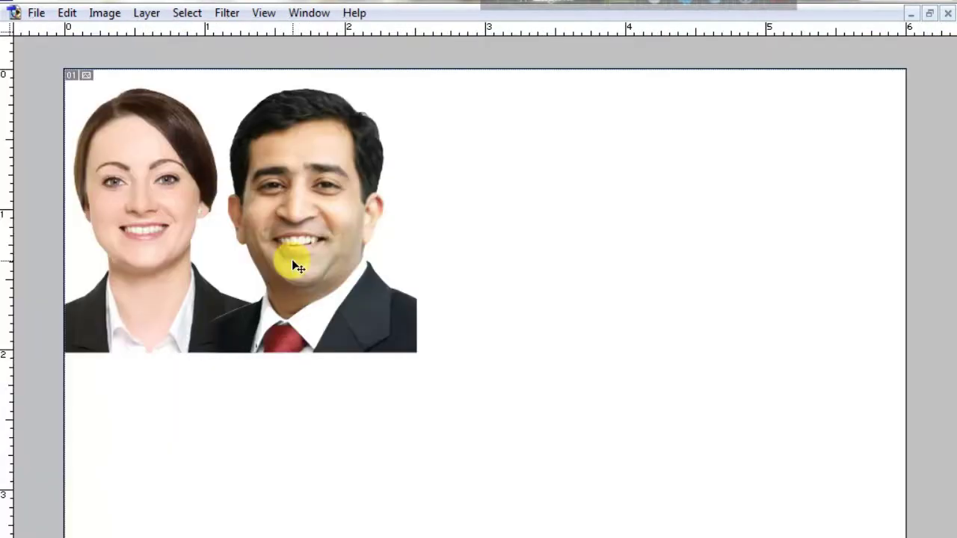
pyautogui.press('Tab')
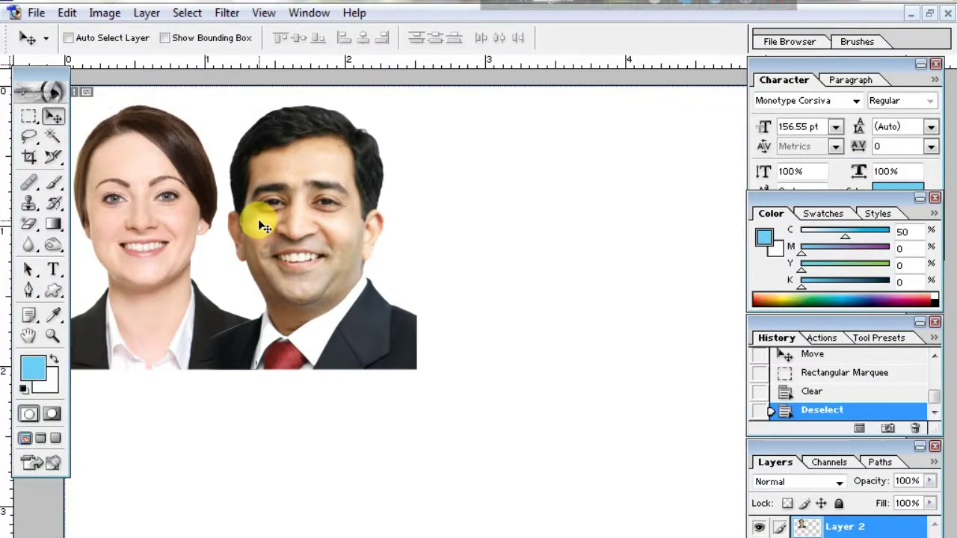
pyautogui.press('Tab')
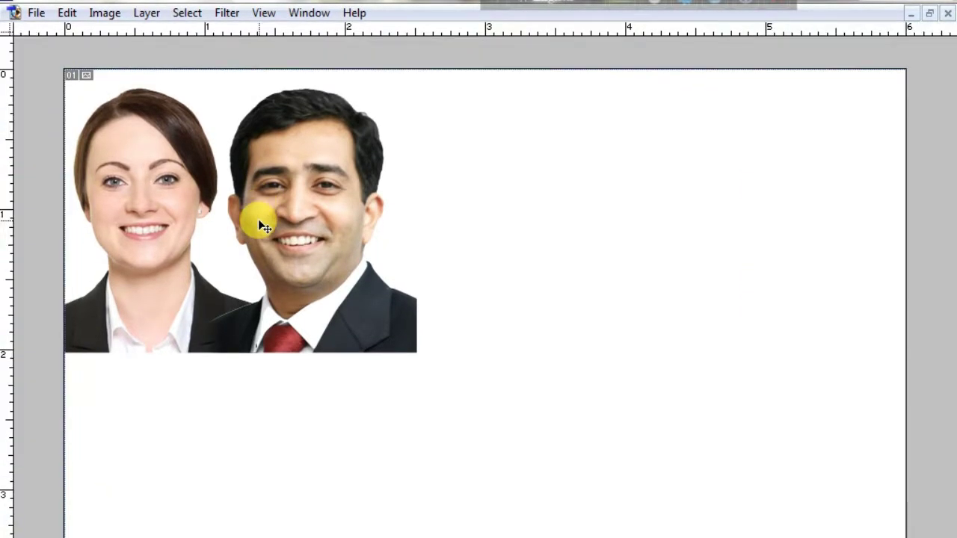
pyautogui.press('Tab')
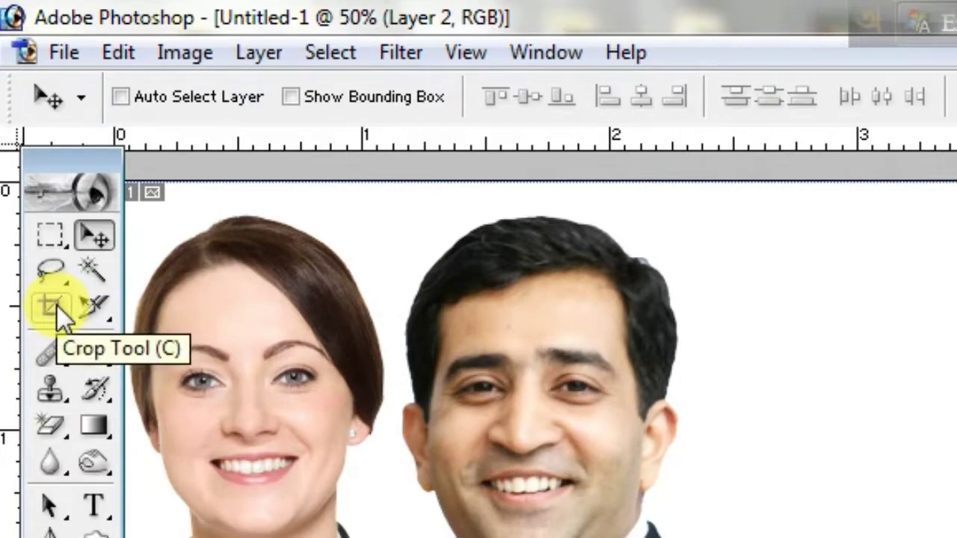
# - Set the Crop tool to 50 mm wide by 40 mm high at 300 pixels/inch
pyautogui.click(56, 305)
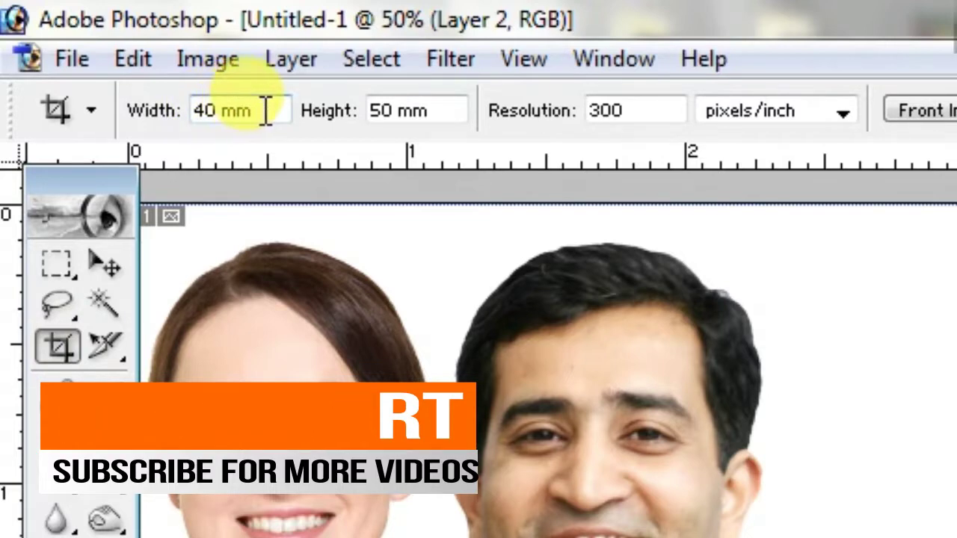
pyautogui.moveTo(257, 110); pyautogui.dragTo(161, 110)
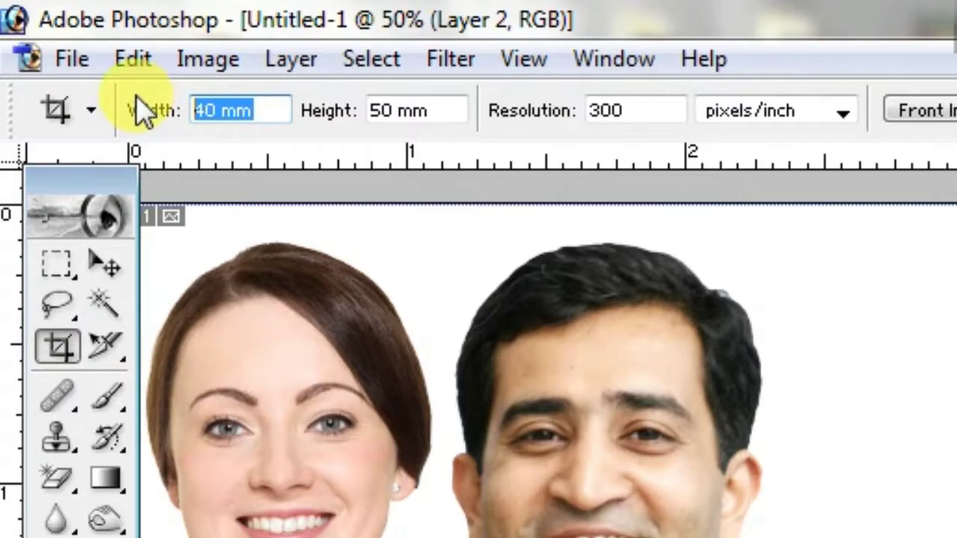
pyautogui.write('1 in')
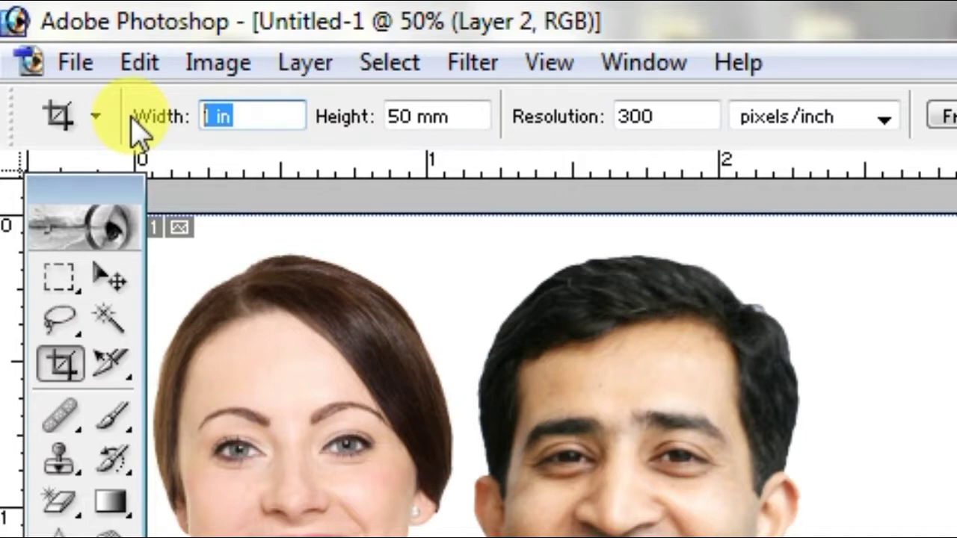
pyautogui.write('50')
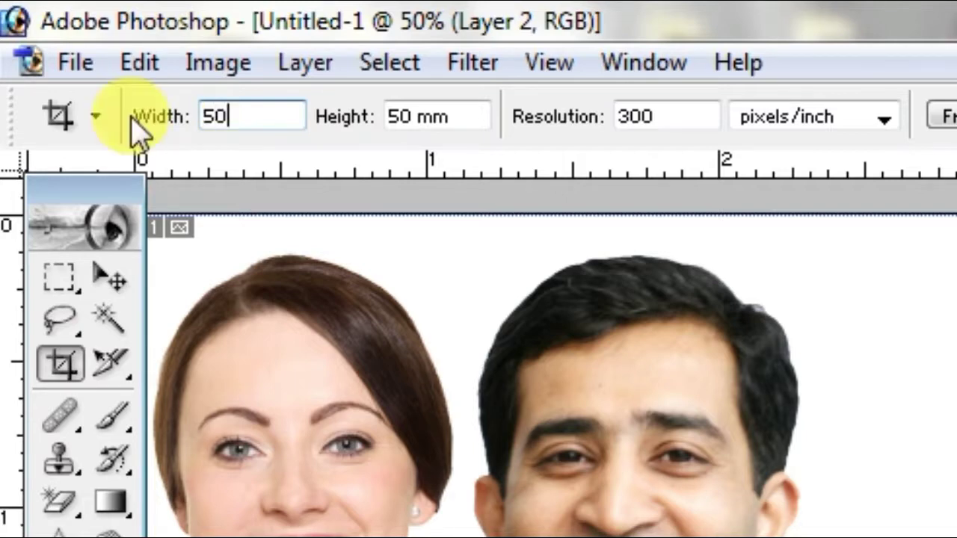
pyautogui.press('Tab')
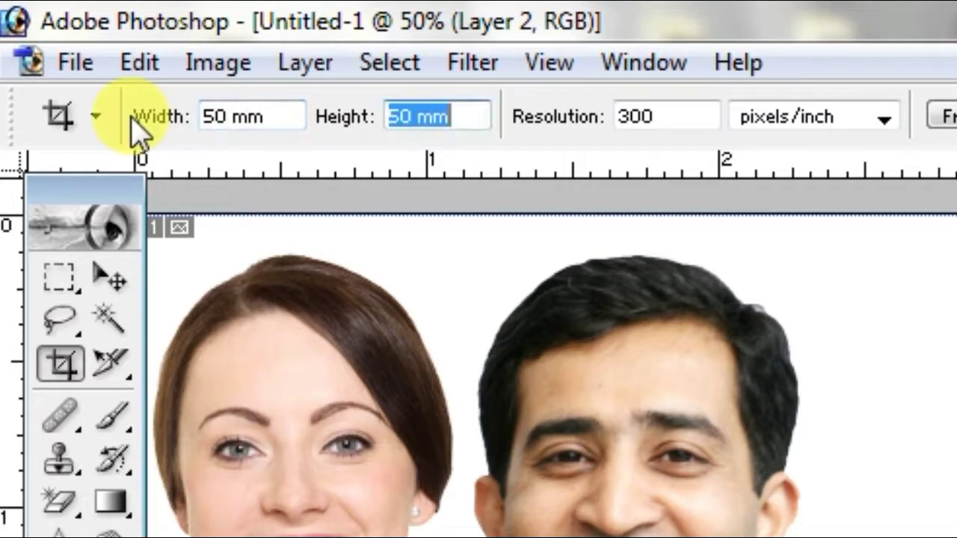
pyautogui.write('400')
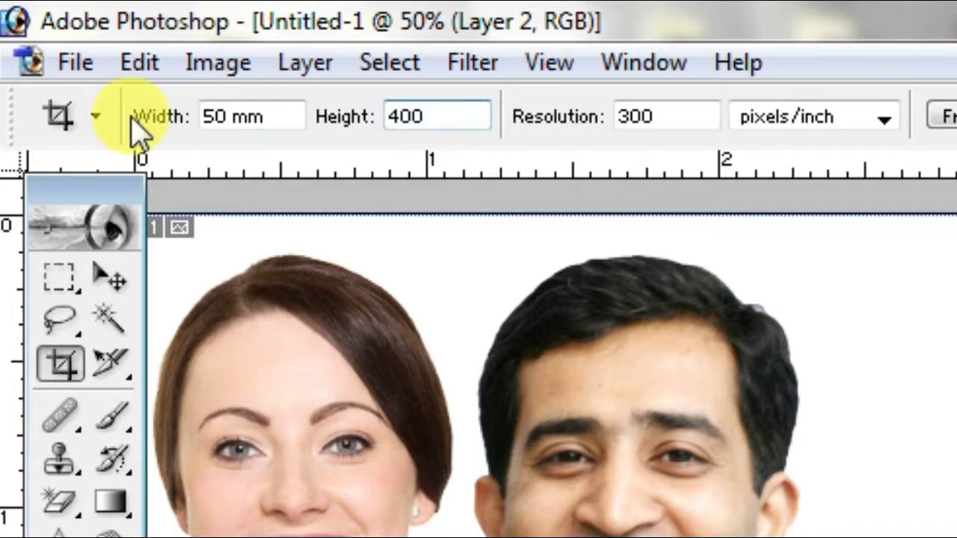
pyautogui.write('mm')
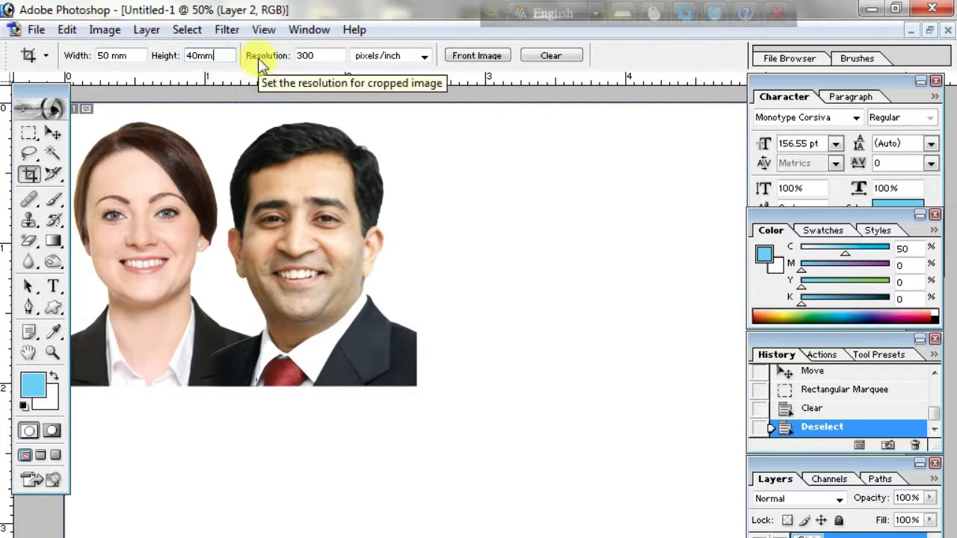
pyautogui.press('Return')
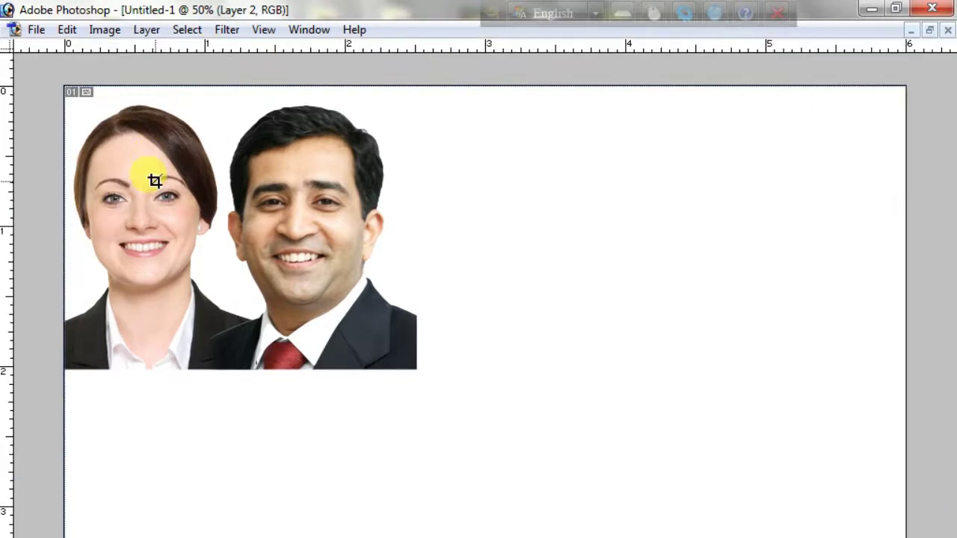
# - Crop the sheet to a 50 × 40 mm frame tightly around both portraits
pyautogui.press('Tab')
pyautogui.moveTo(64, 87)
pyautogui.mouseDown()
pyautogui.moveTo(465, 356)
pyautogui.moveTo(467, 372)
pyautogui.mouseUp()
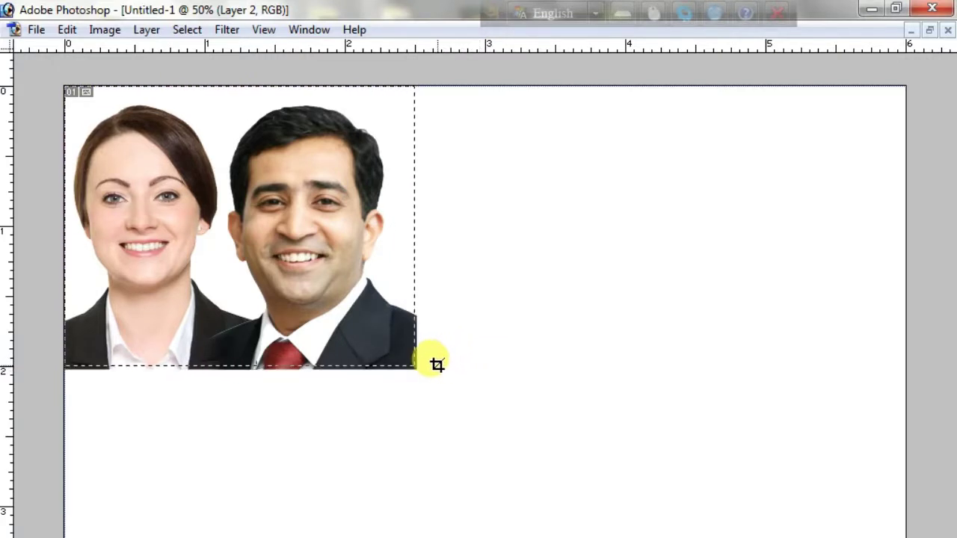
pyautogui.moveTo(467, 372); pyautogui.dragTo(436, 364)
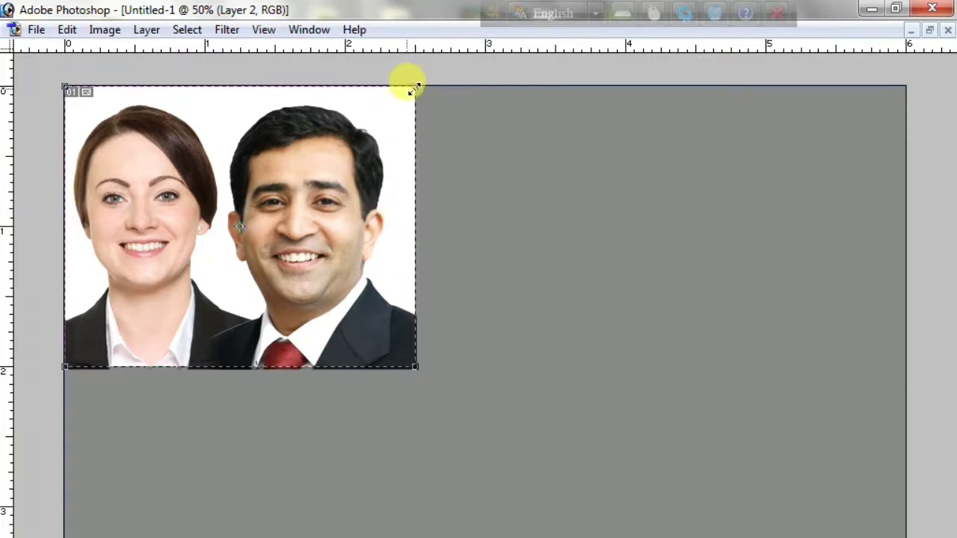
pyautogui.moveTo(406, 90); pyautogui.dragTo(402, 96)
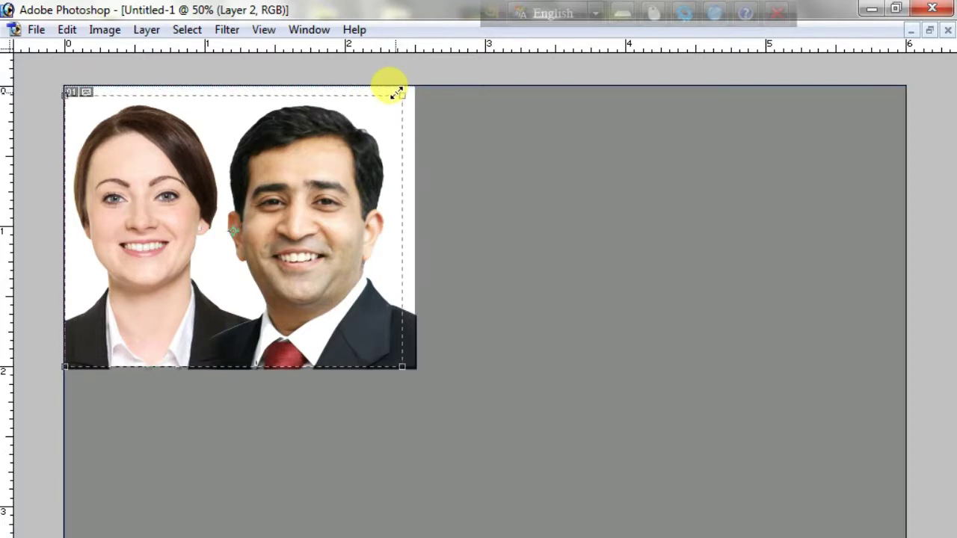
pyautogui.moveTo(402, 363); pyautogui.dragTo(392, 358)
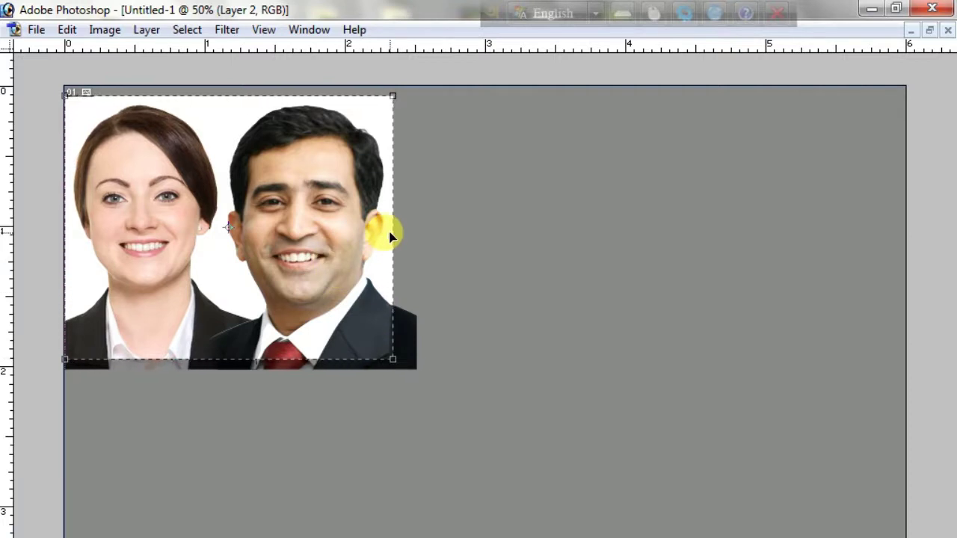
pyautogui.doubleClick(268, 209)
# - Zoom in on the photo's edge to check the crop, then zoom out and restore the panels
pyautogui.press('z')
pyautogui.moveTo(346, 250); pyautogui.dragTo(705, 501)
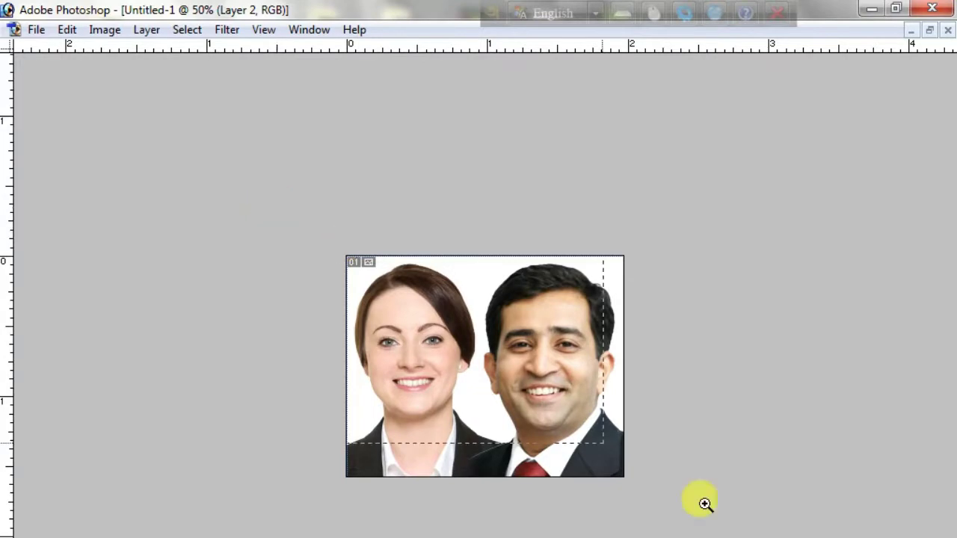
pyautogui.hotkey('ctrl', '0')
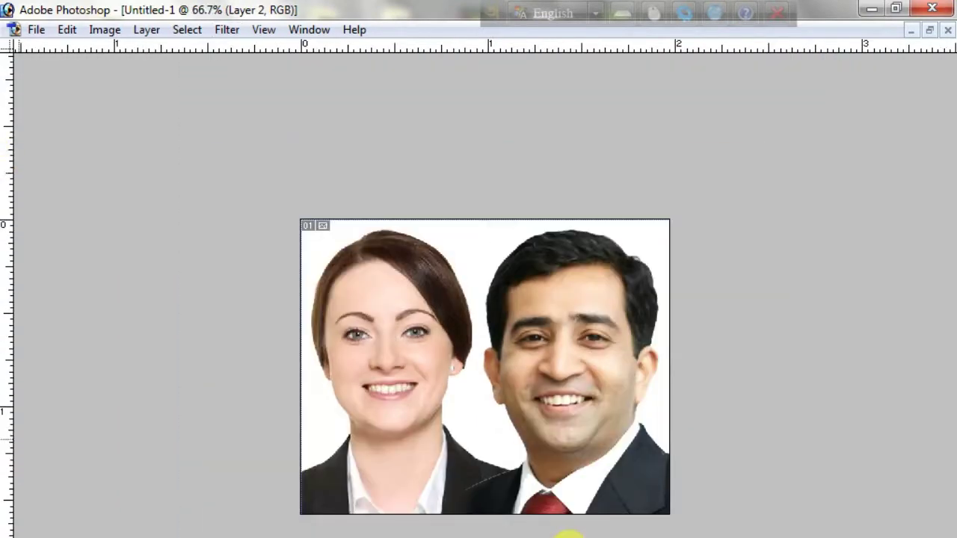
pyautogui.press('c')
pyautogui.press('Tab')
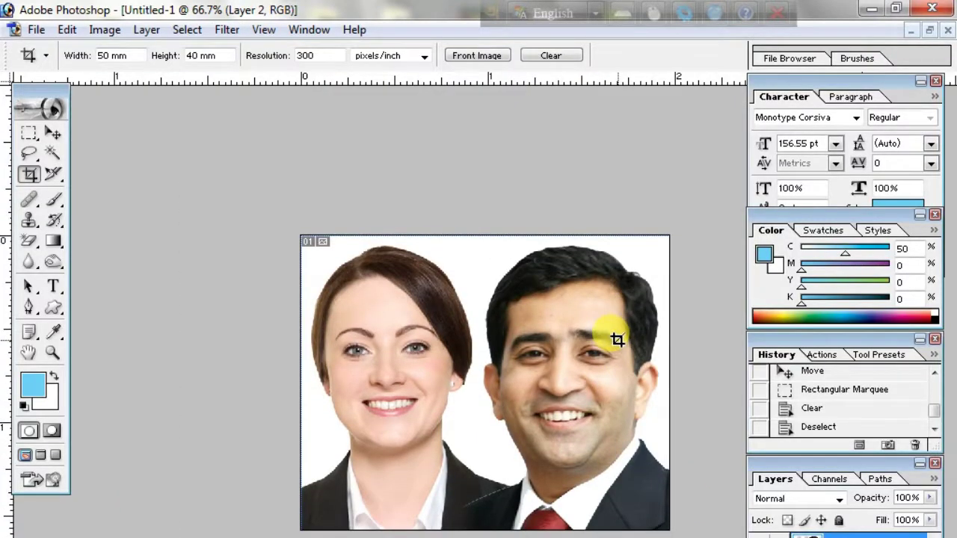
# - Hide the palettes and flatten both portrait layers into a single Background layer
pyautogui.press('Tab')
pyautogui.press('Tab')
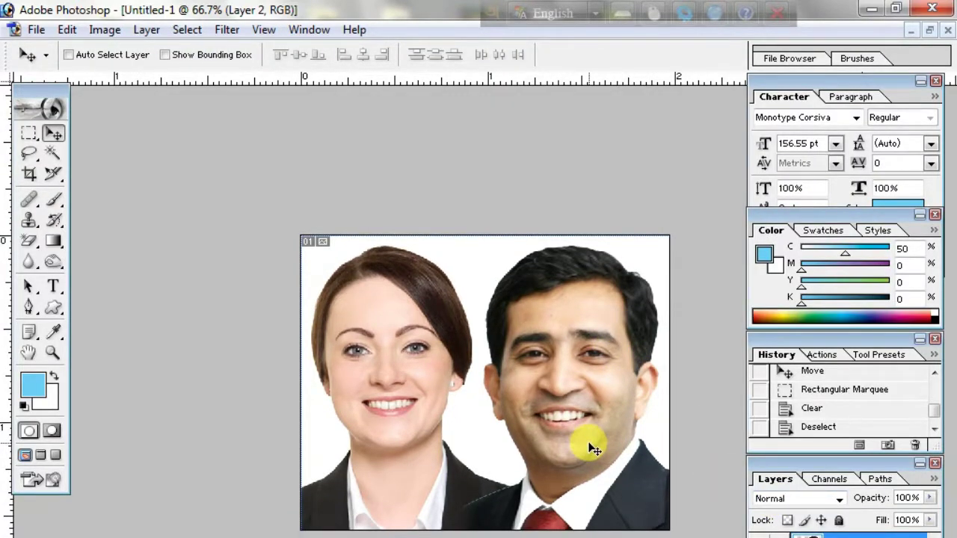
pyautogui.click(934, 480)
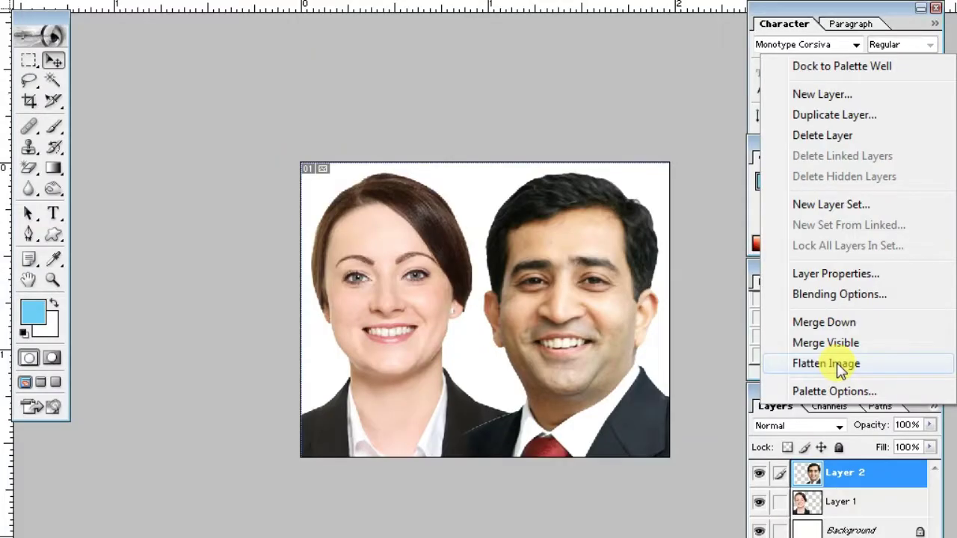
pyautogui.click(836, 362)
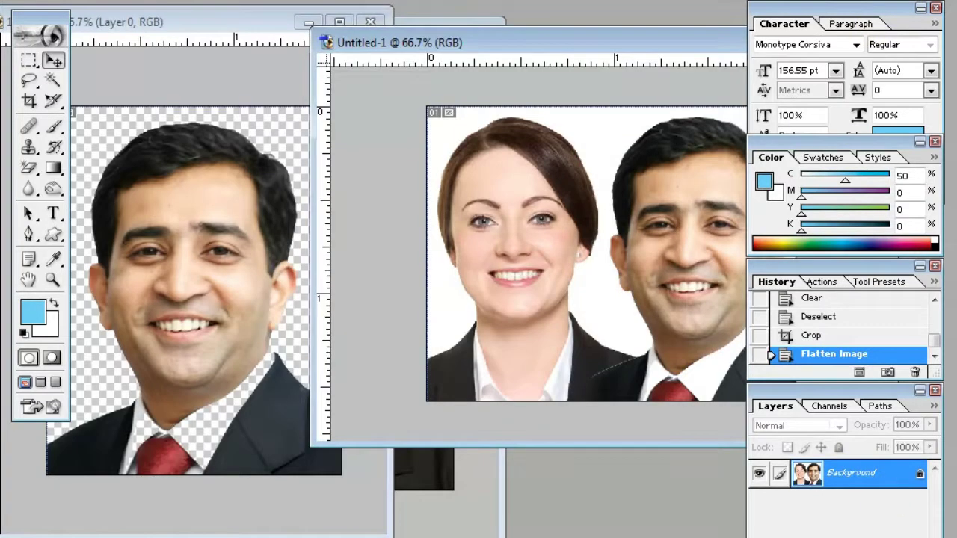
# - Create a new document, Untitled-2, from the 4 x 6 inch preset
pyautogui.hotkey('alt', 'f')
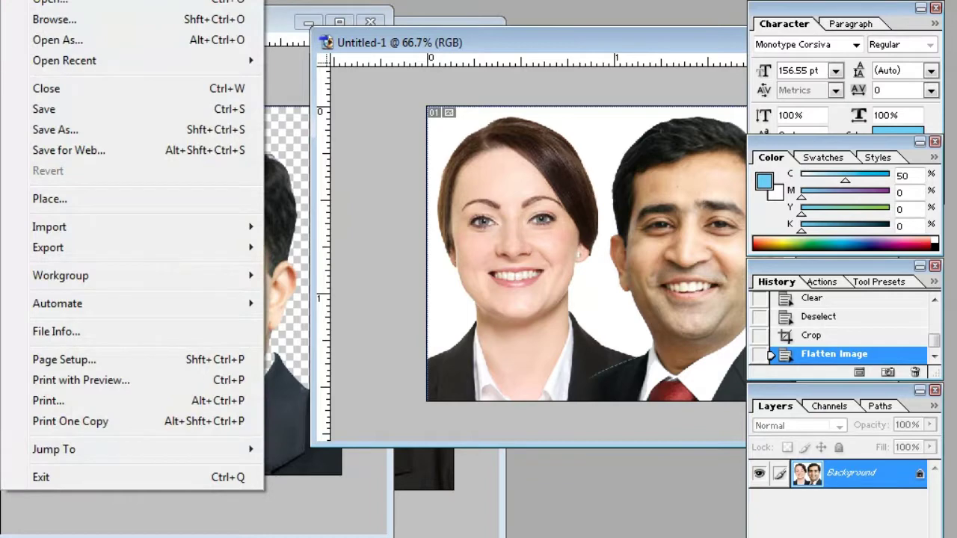
pyautogui.press('n')
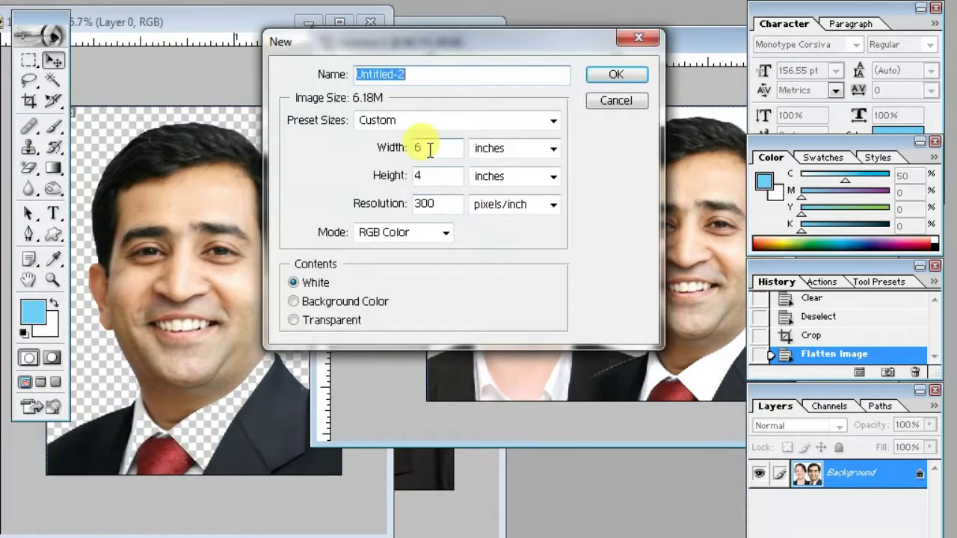
pyautogui.click(403, 124)
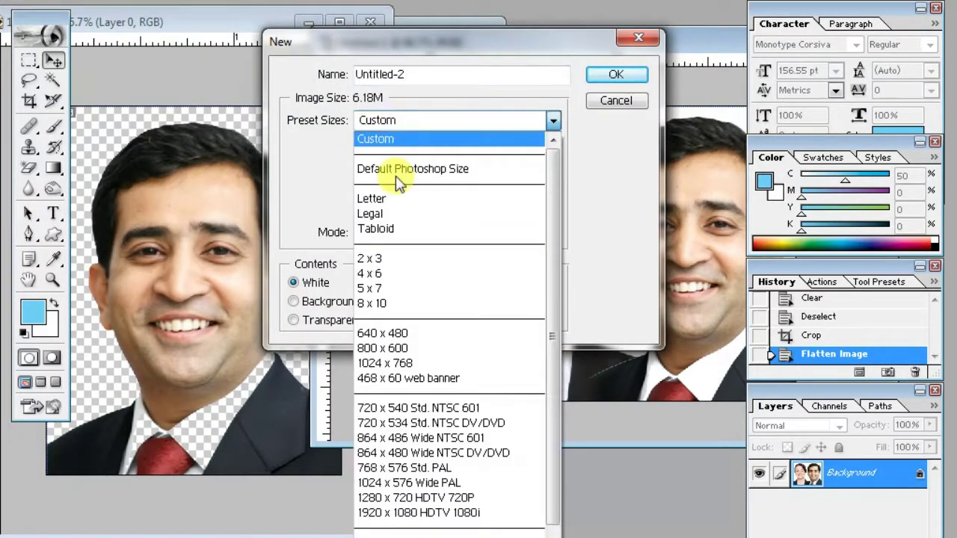
pyautogui.click(392, 279)
pyautogui.click(616, 75)
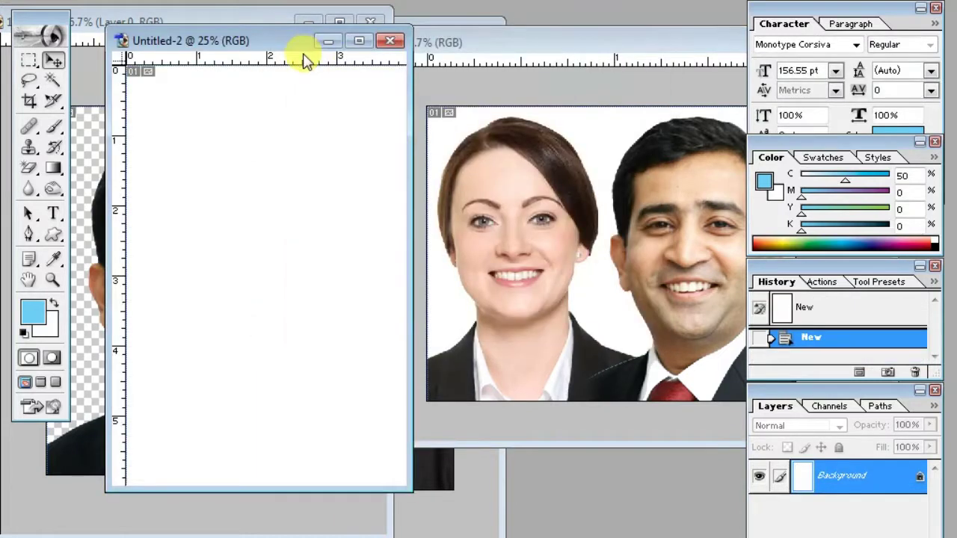
# - Drag the portrait pair from Untitled-1 onto the new sheet, then select its Background layer
pyautogui.click(474, 70)
pyautogui.moveTo(479, 163); pyautogui.dragTo(215, 138)
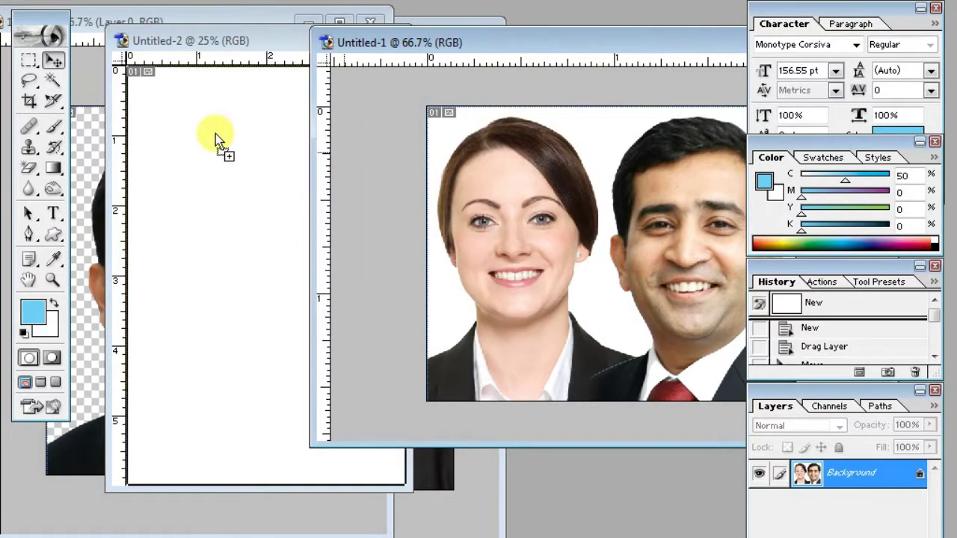
pyautogui.doubleClick(272, 44)
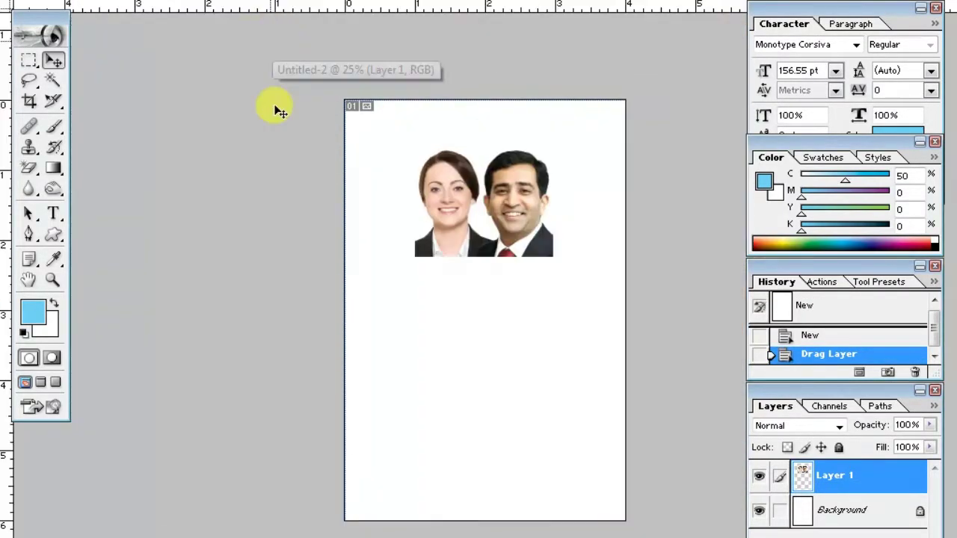
pyautogui.rightClick(380, 133)
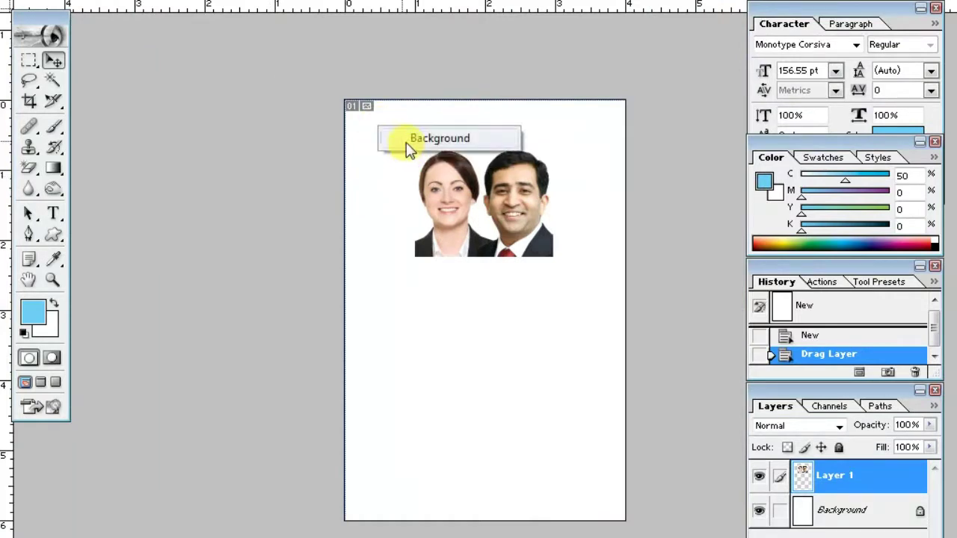
pyautogui.click(410, 139)
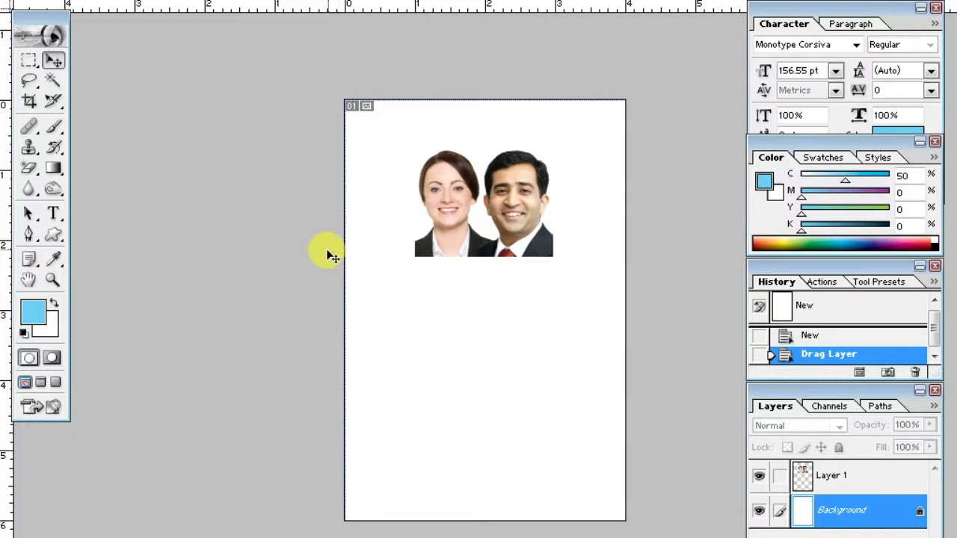
# - Set the background colour to light grey E0E0E0 and fill the Background layer with it
pyautogui.click(56, 329)
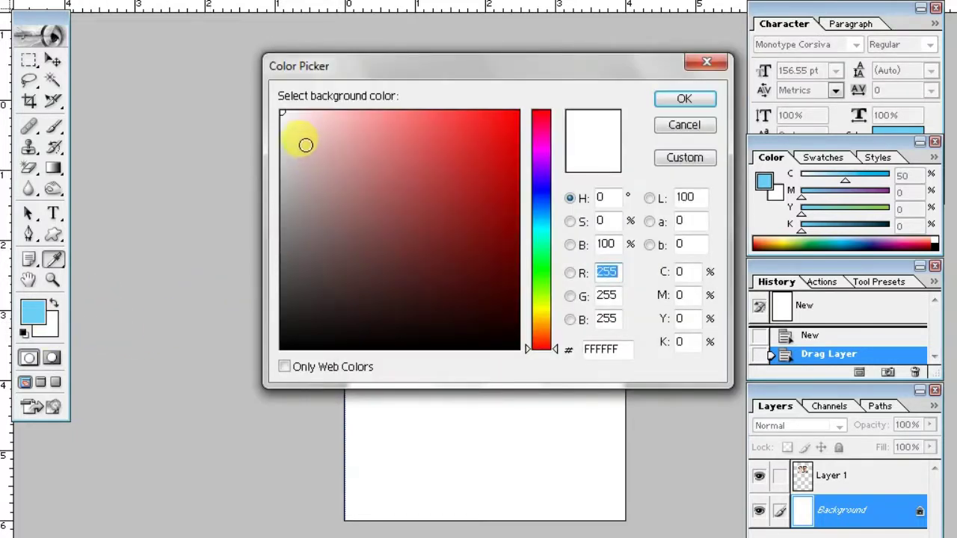
pyautogui.click(281, 135)
pyautogui.click(670, 99)
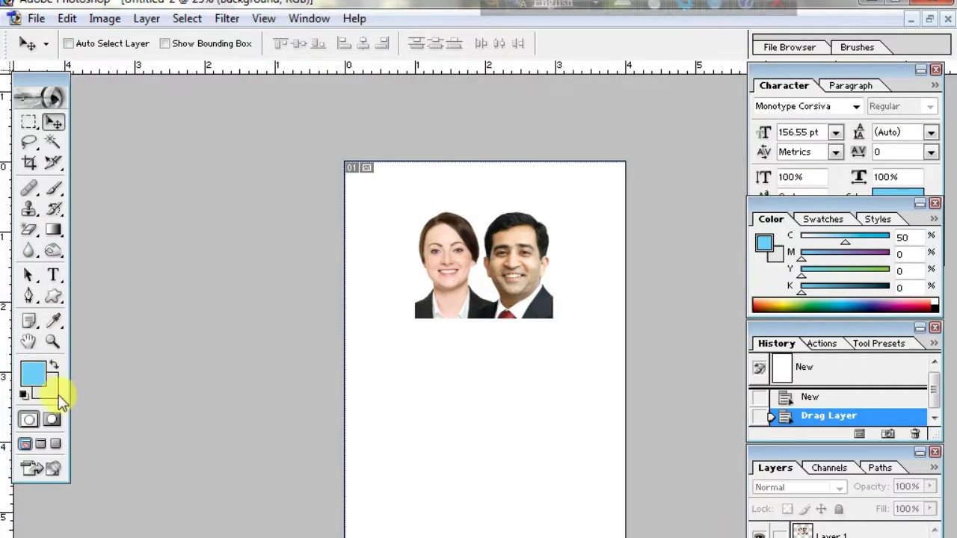
pyautogui.click(52, 392)
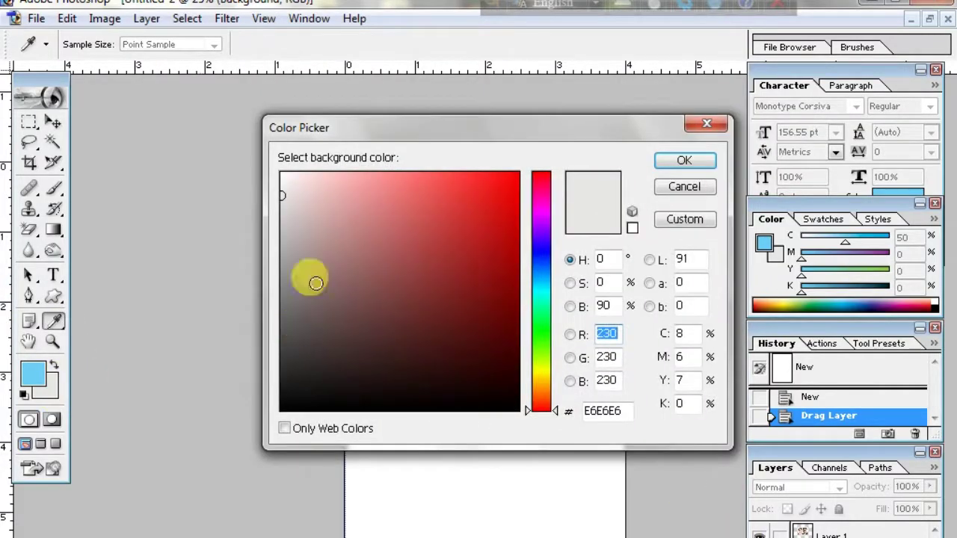
pyautogui.click(281, 188)
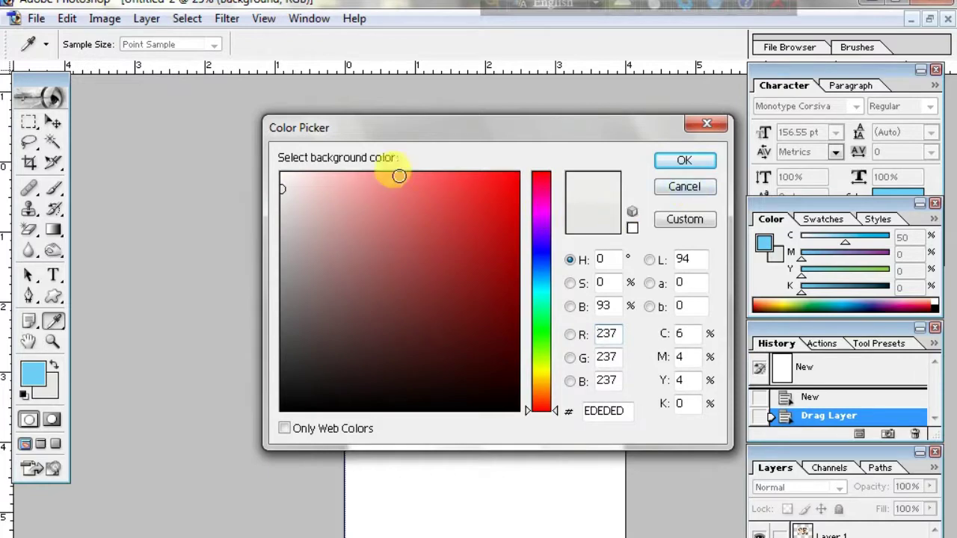
pyautogui.click(281, 201)
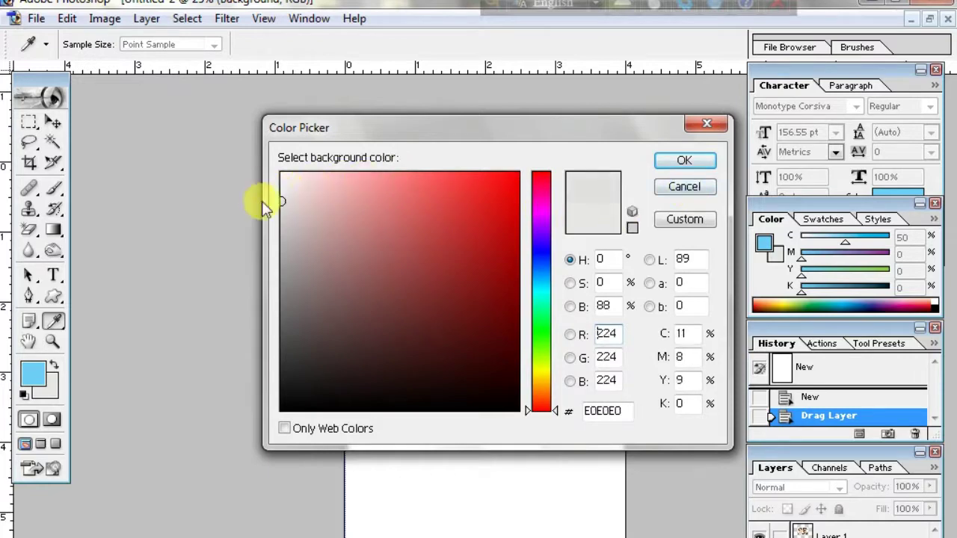
pyautogui.click(665, 162)
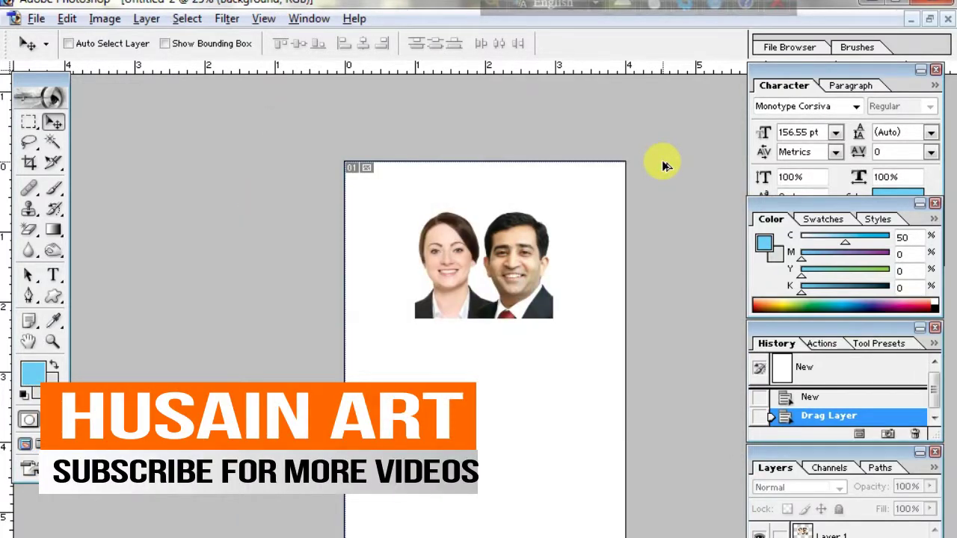
pyautogui.hotkey('alt', 'BackSpace')
pyautogui.hotkey('ctrl', 'BackSpace')
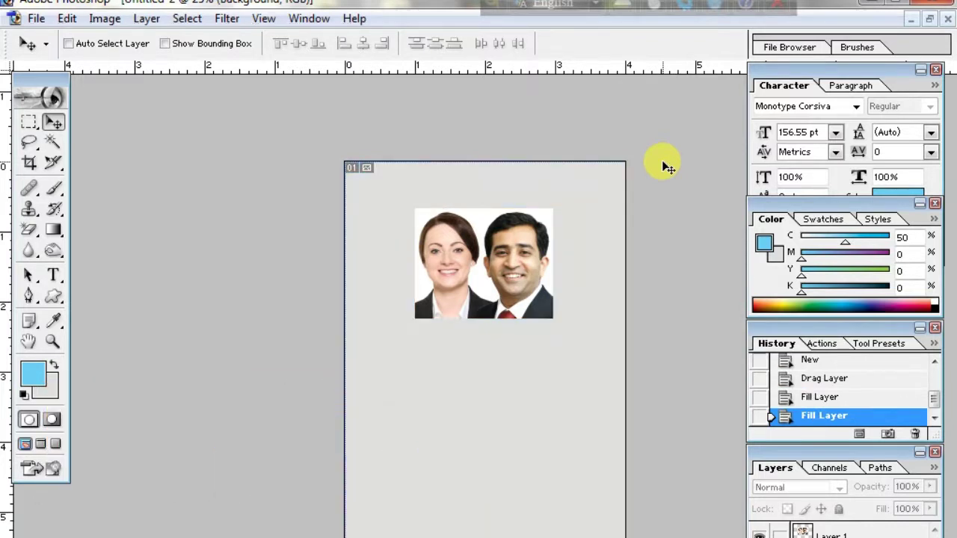
# - Select Layer 1 and move the portrait pair to the sheet's top-left corner with a small margin
pyautogui.rightClick(528, 289)
pyautogui.click(536, 297)
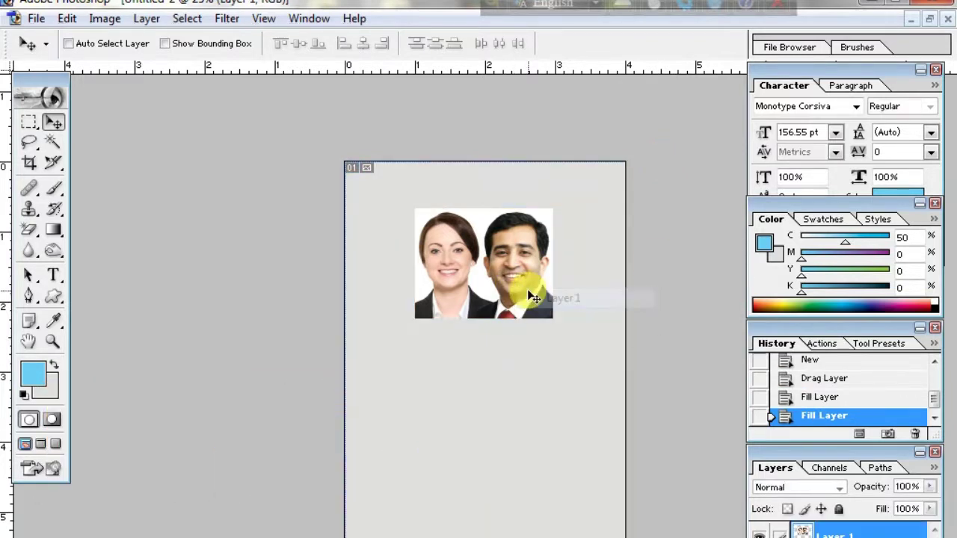
pyautogui.moveTo(533, 297); pyautogui.dragTo(503, 288)
pyautogui.hotkey('ctrl', 't')
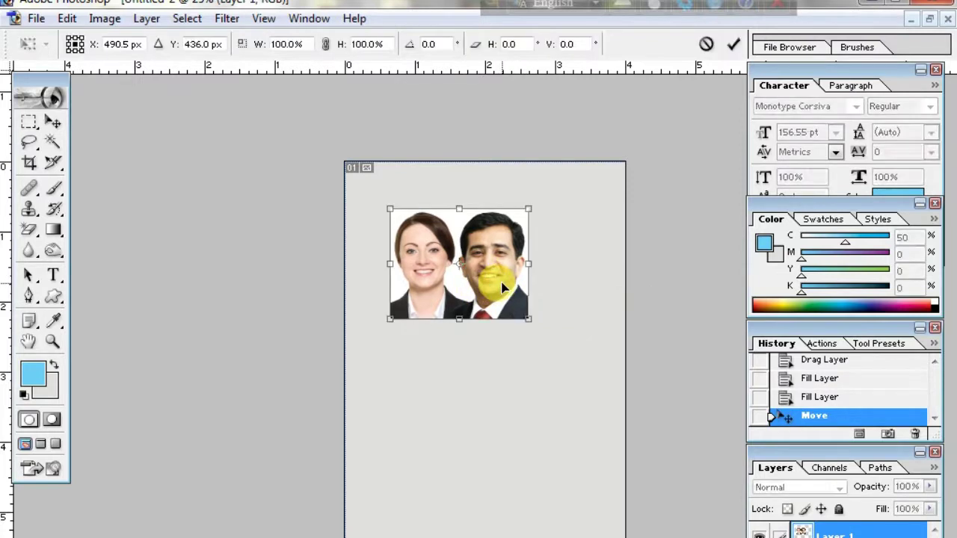
pyautogui.rightClick(501, 287)
pyautogui.click(486, 258)
pyautogui.press('Return')
pyautogui.moveTo(490, 258)
pyautogui.mouseDown()
pyautogui.moveTo(455, 235)
pyautogui.moveTo(481, 236)
pyautogui.mouseUp()
pyautogui.hotkey('ctrl', 't')
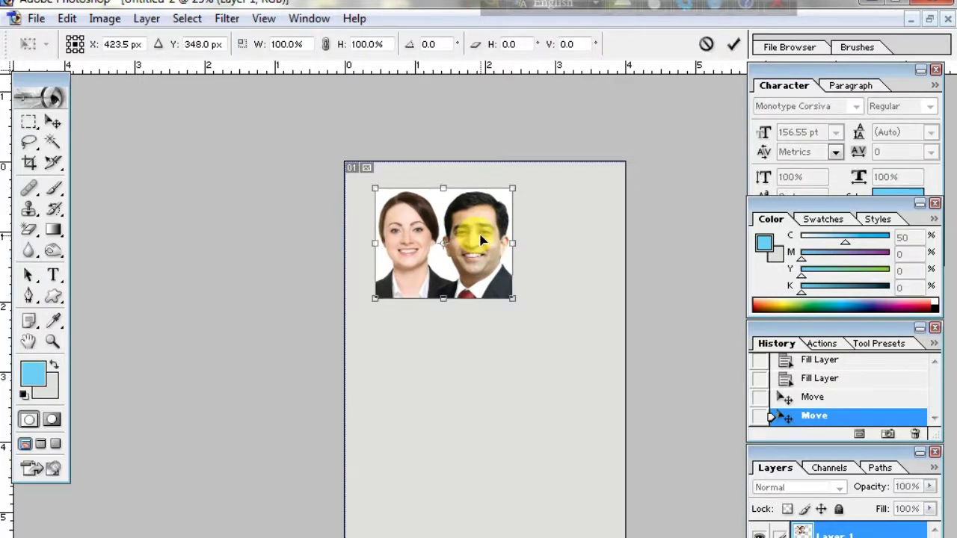
pyautogui.rightClick(482, 239)
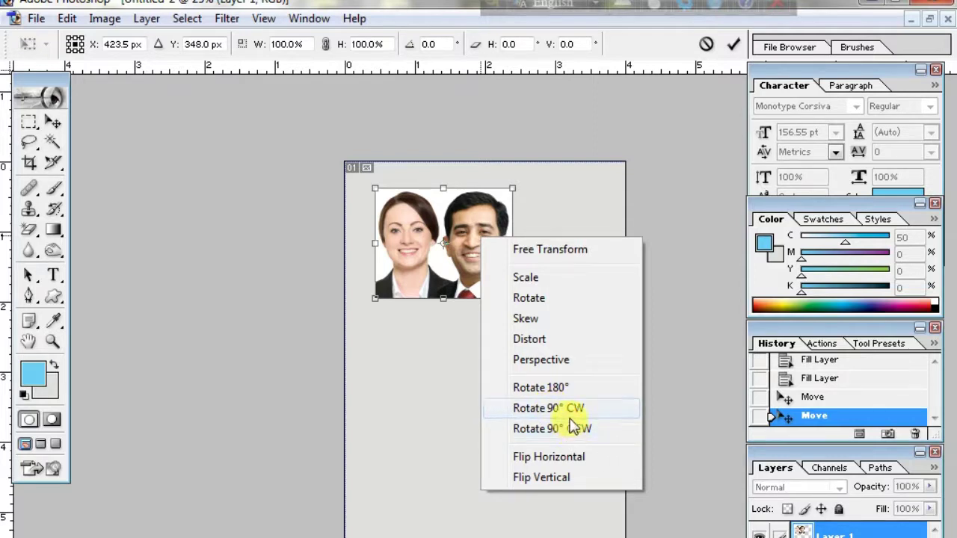
# - Rotate the portrait pair 90° clockwise, nudge it left, and commit the rotation
pyautogui.click(569, 416)
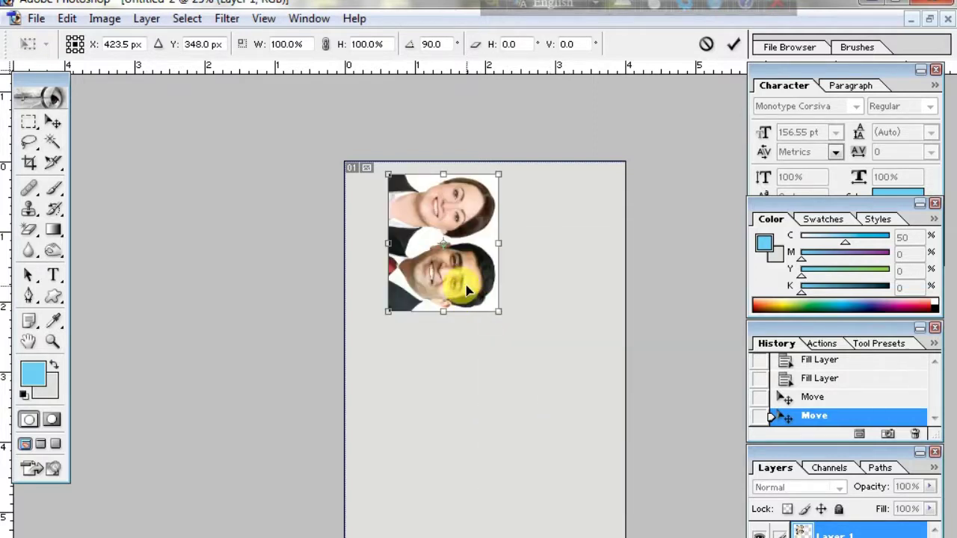
pyautogui.moveTo(461, 292)
pyautogui.mouseDown()
pyautogui.moveTo(434, 294)
pyautogui.moveTo(569, 297)
pyautogui.mouseUp()
pyautogui.press('Return')
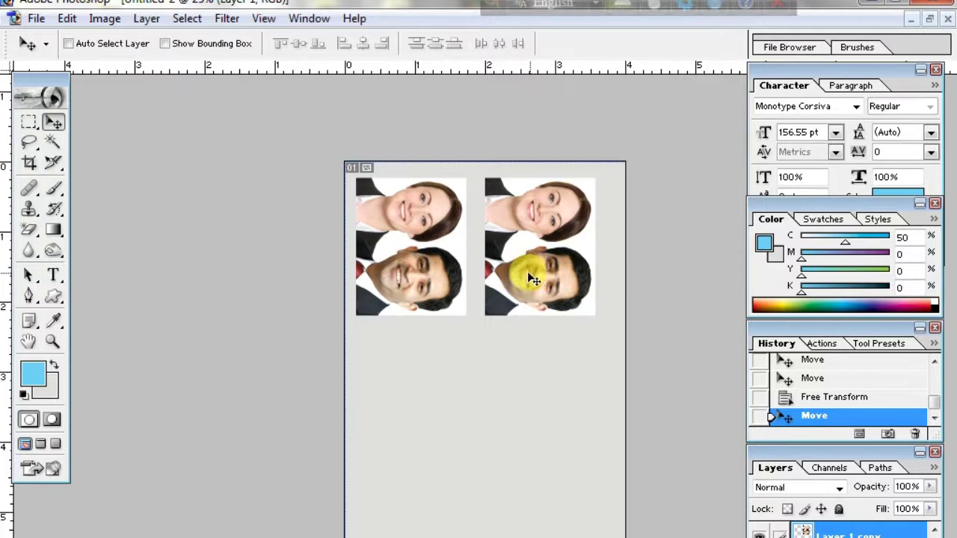
# - Merge the two top-row copies into one layer and Alt-drag a copy of the row below
pyautogui.hotkey('ctrl', 'e')
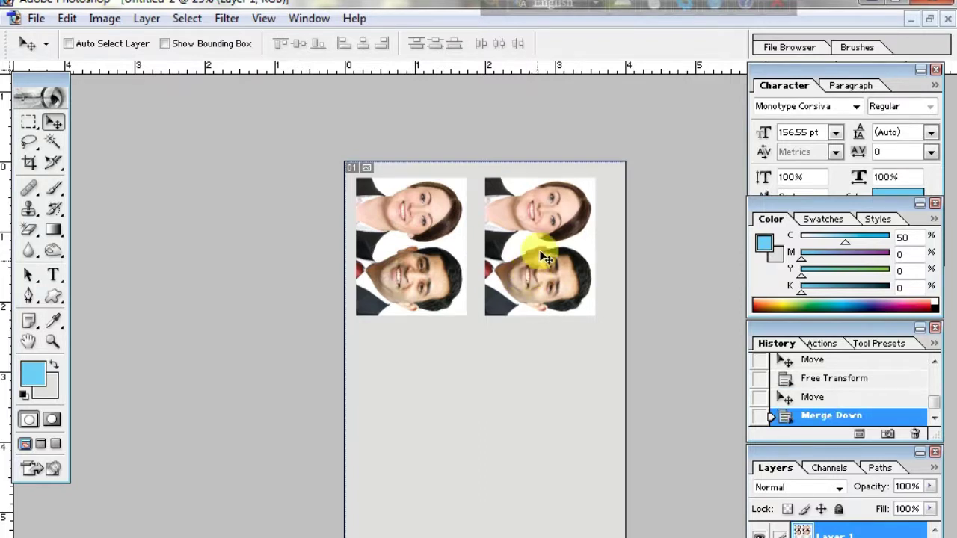
pyautogui.moveTo(544, 254); pyautogui.dragTo(562, 410)
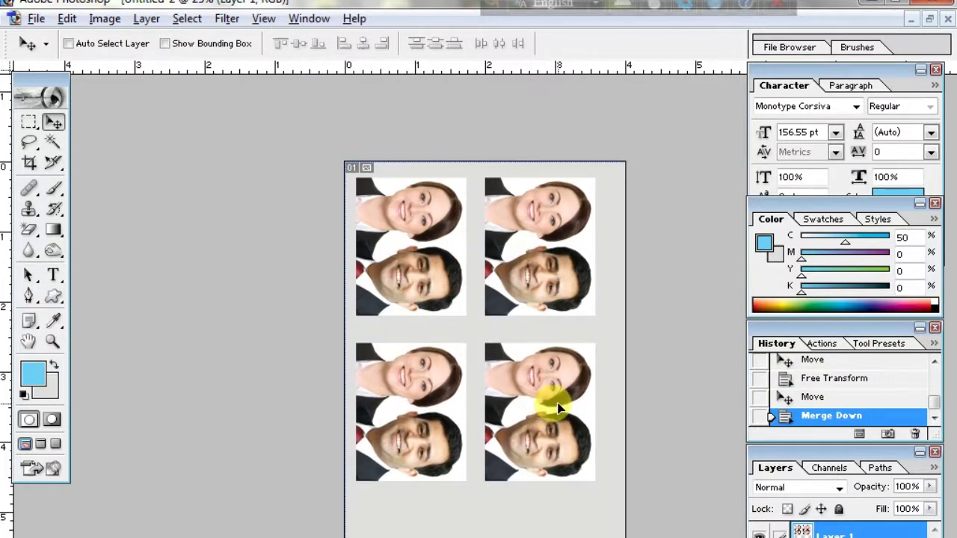